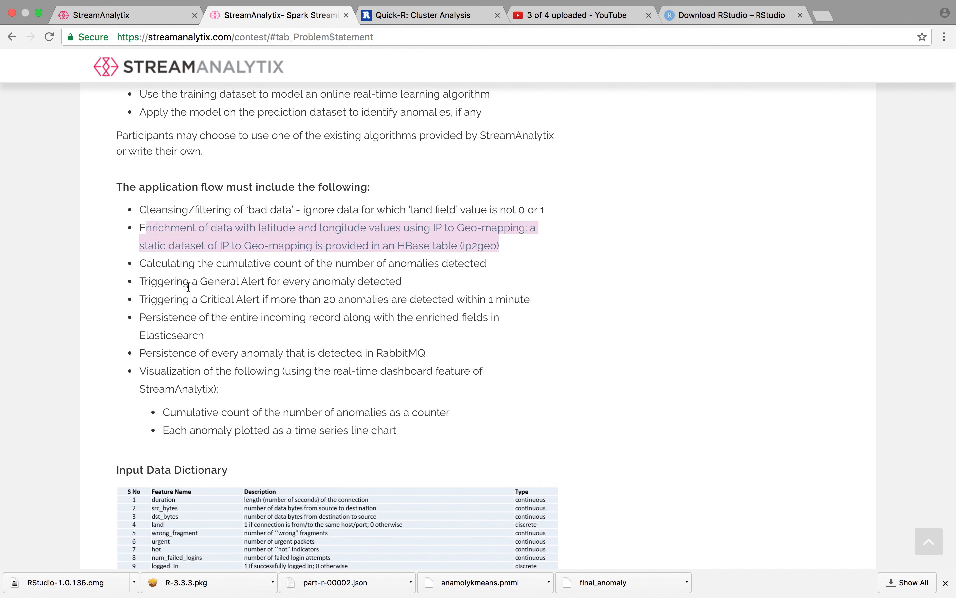
- Read the contest's application flow requirements from the cumulative anomaly count through persistence in Elasticsearch and RabbitMQ, highlighting each bullet
left_click_drag(139, 263, 285, 274)
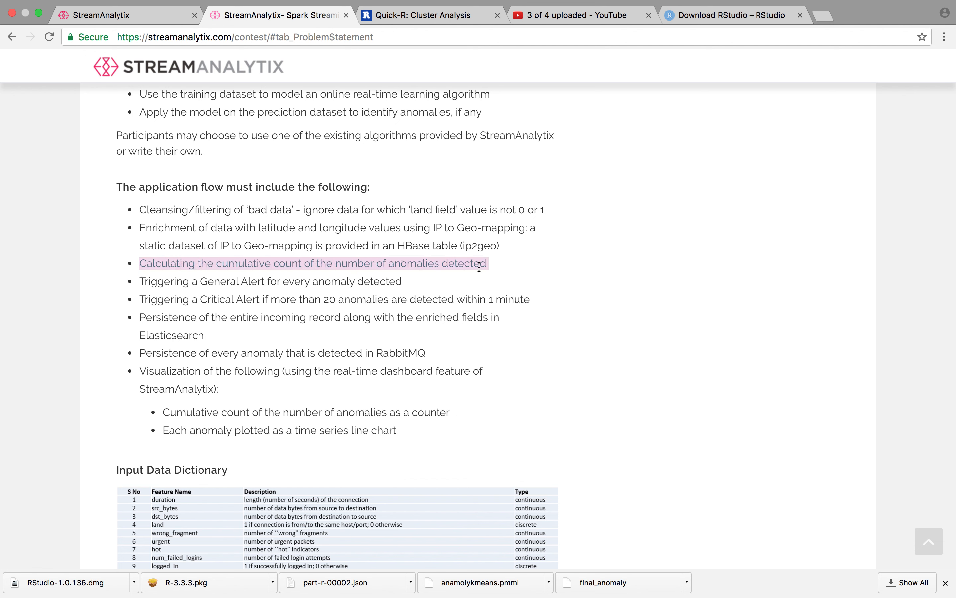
left_click_drag(156, 283, 385, 282)
left_click_drag(145, 299, 530, 301)
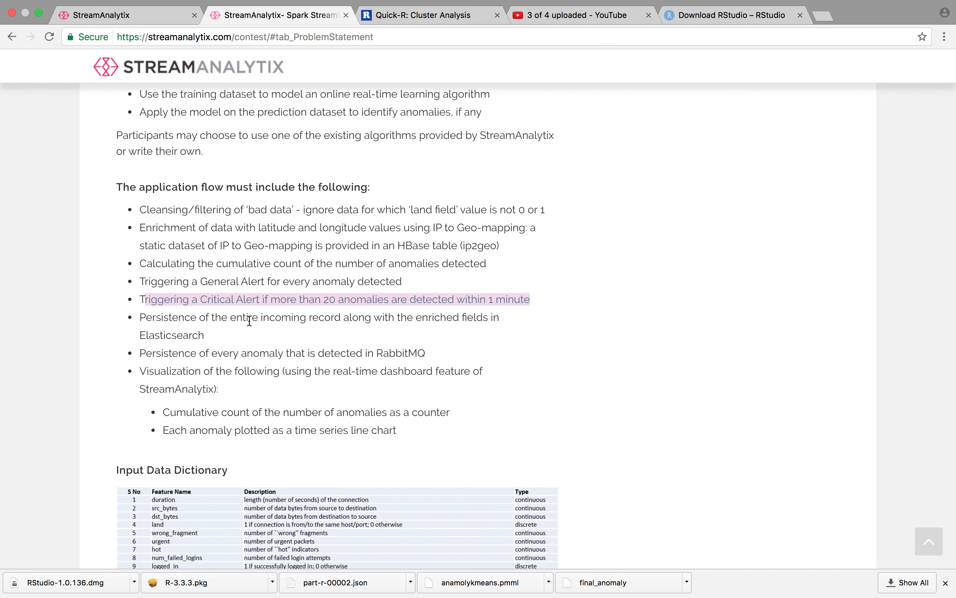
left_click(141, 316)
left_click_drag(142, 316, 222, 331)
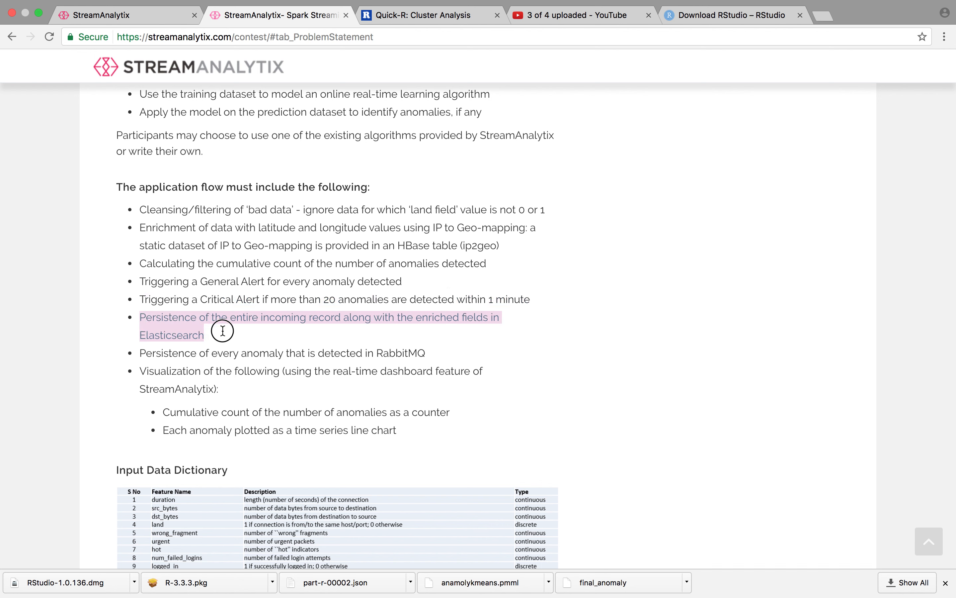
left_click_drag(141, 354, 427, 358)
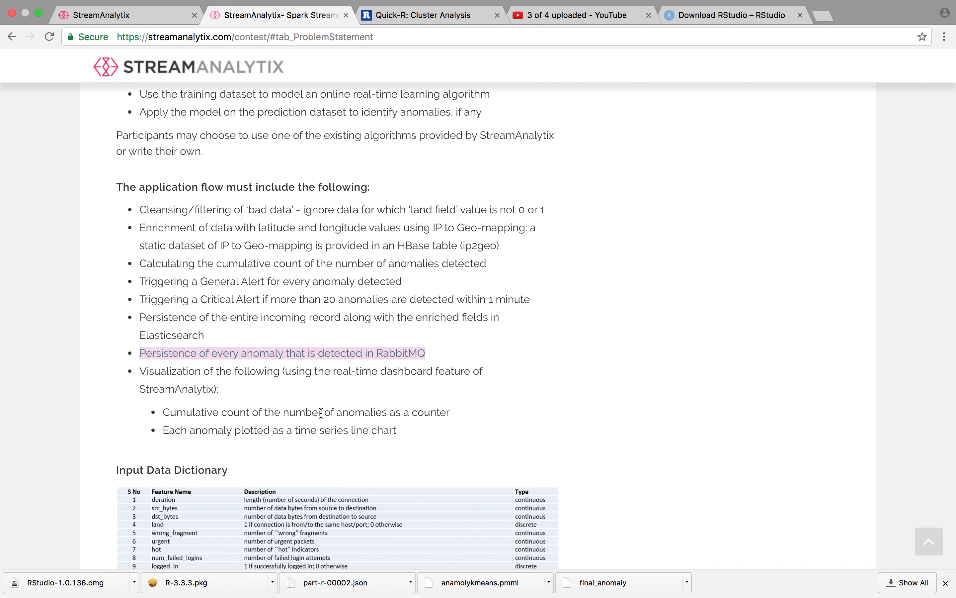
- Review the latitude and longitude enrichment requirement and the General and Critical Alert requirements in the problem statement
left_click(227, 320)
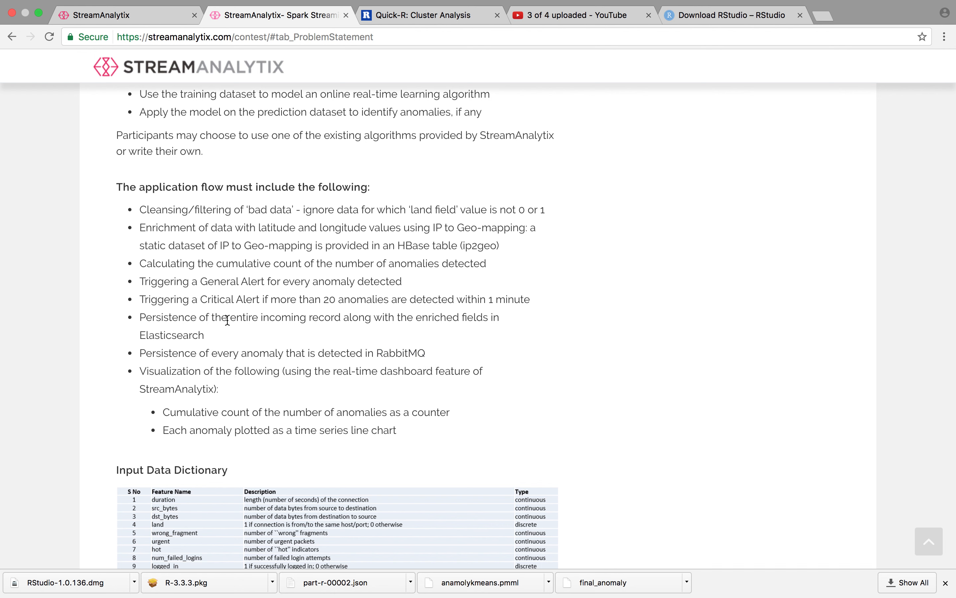
left_click(256, 229)
left_click_drag(255, 229, 304, 238)
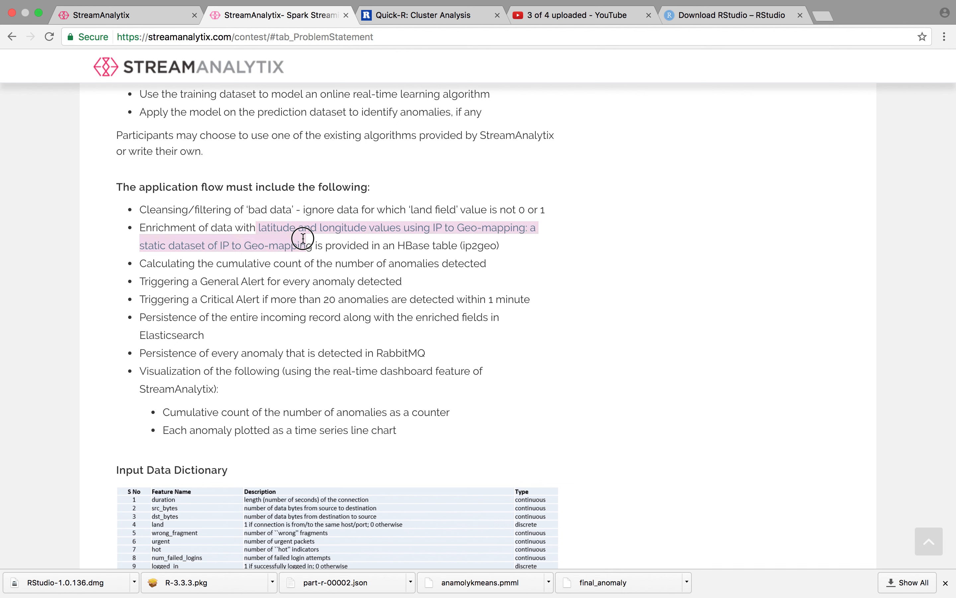
left_click(352, 239)
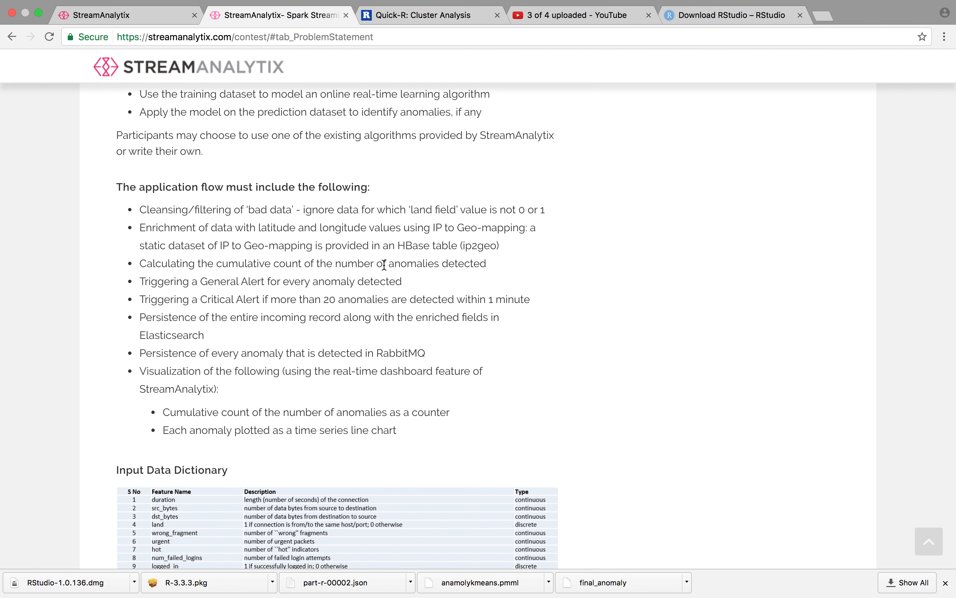
left_click_drag(200, 281, 259, 298)
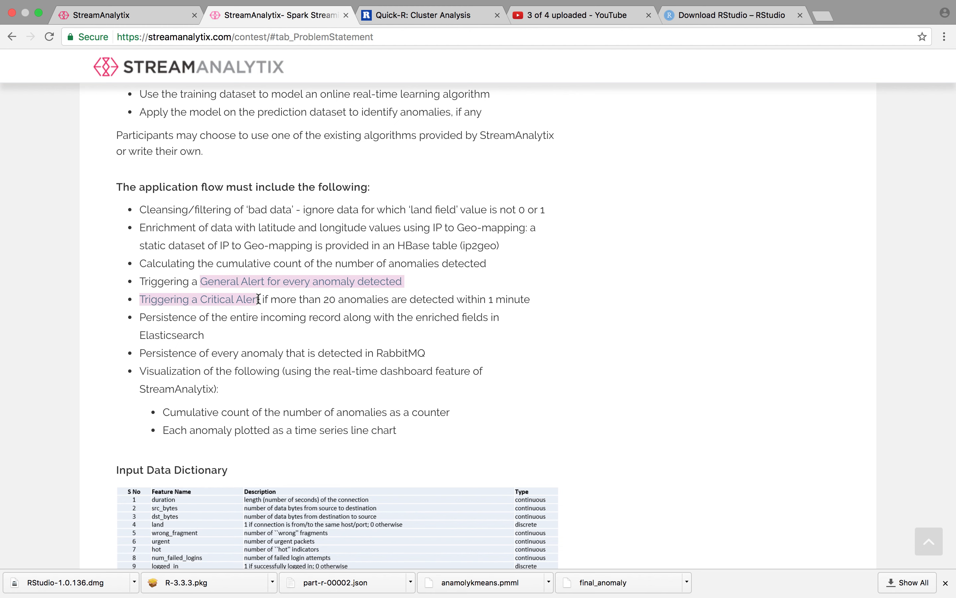
- Switch to the StreamAnalytix admin site and open the field configuration of the NetworkConnectionDetails message
left_click(136, 19)
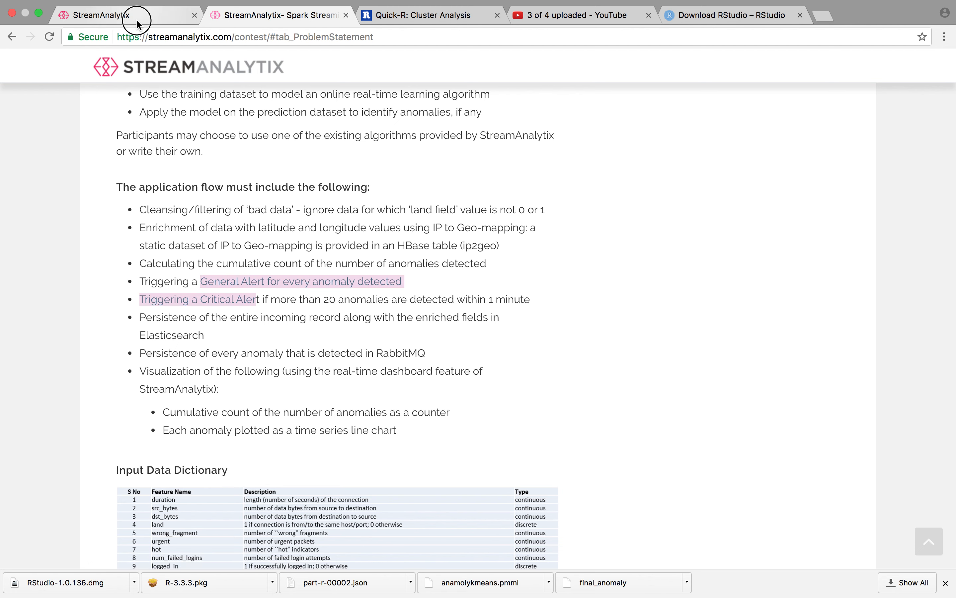
left_click(55, 144)
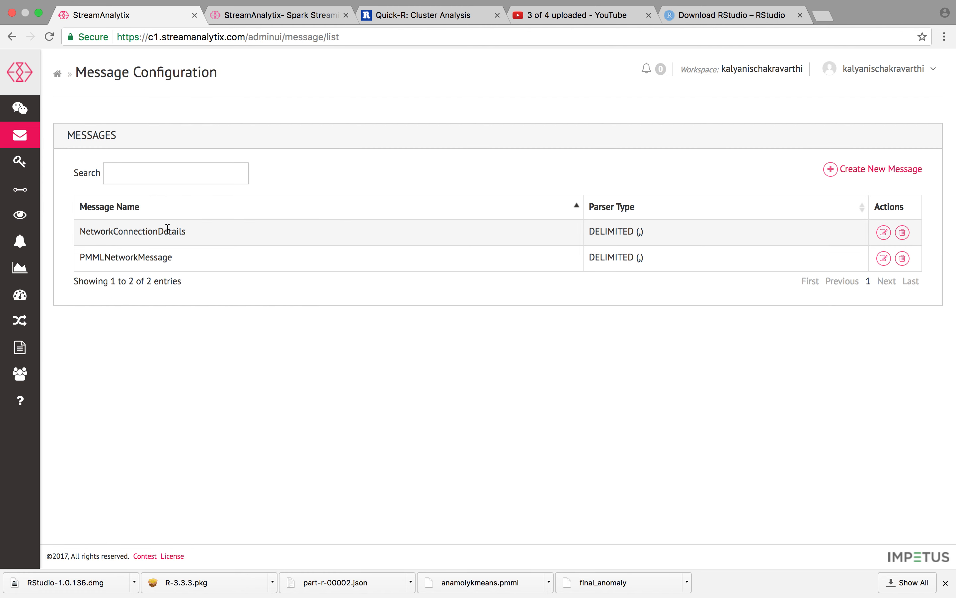
left_click(883, 233)
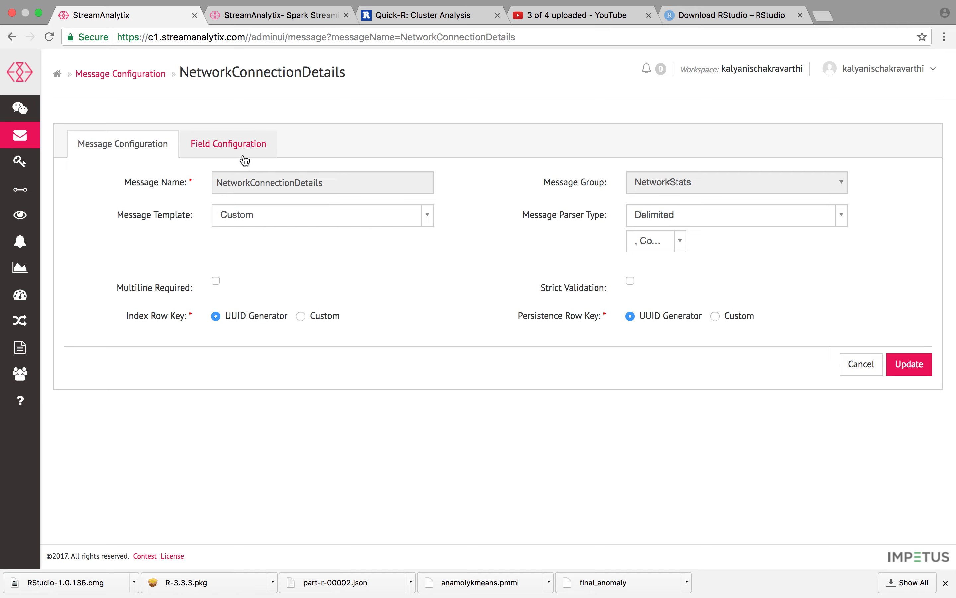
left_click(242, 152)
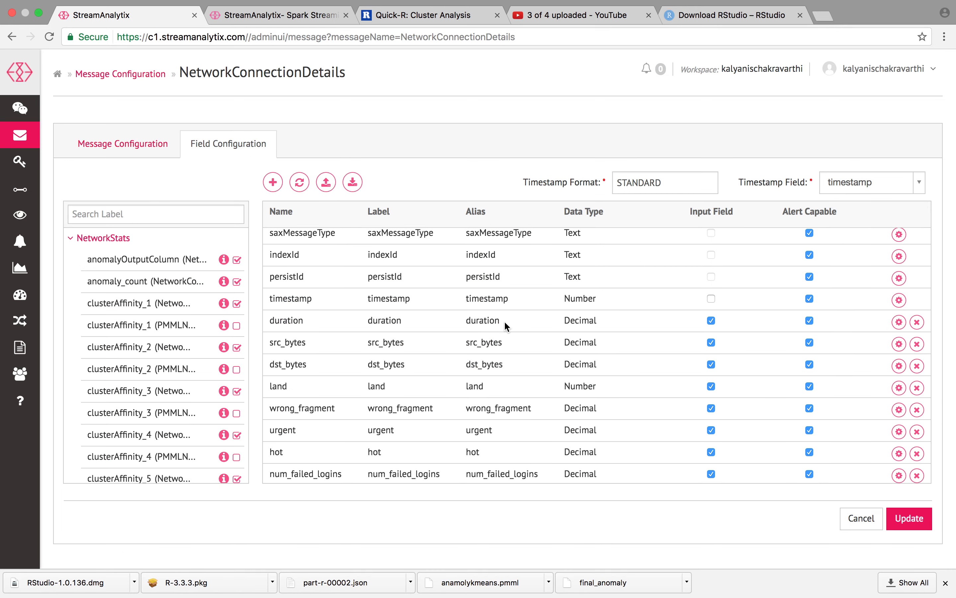
- Examine the message's field list down to the anomaly, ip and geopoint fields, and leave the configuration without saving
scroll(505, 323, "down", 2)
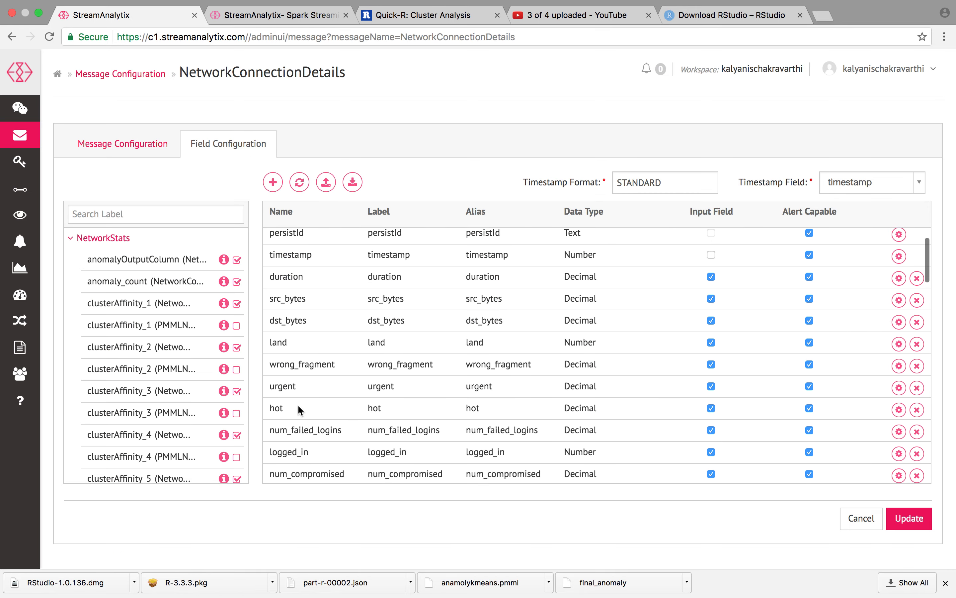
scroll(299, 407, "down", 10)
scroll(298, 407, "down", 12)
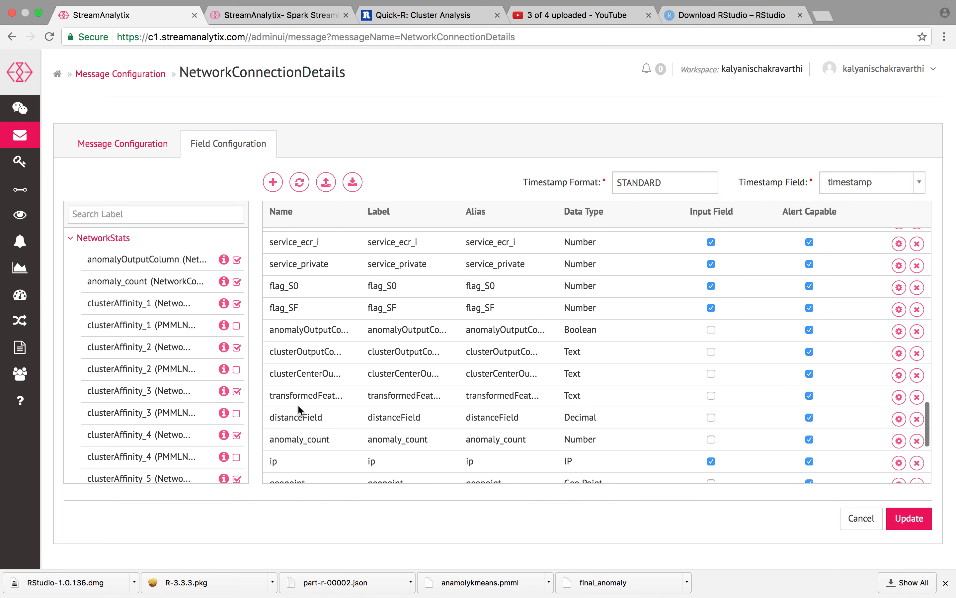
scroll(323, 414, "down", 3)
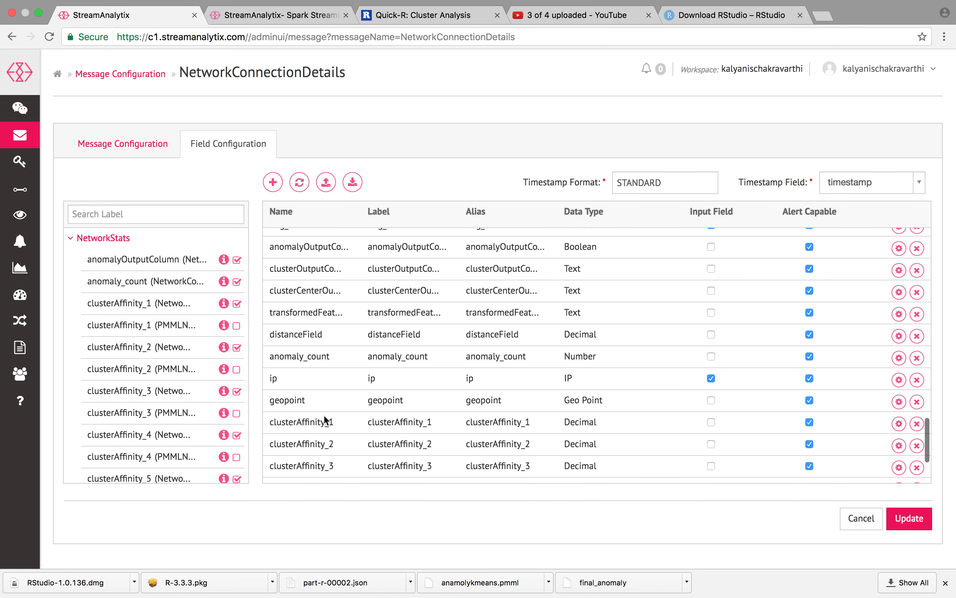
scroll(324, 415, "up", 1)
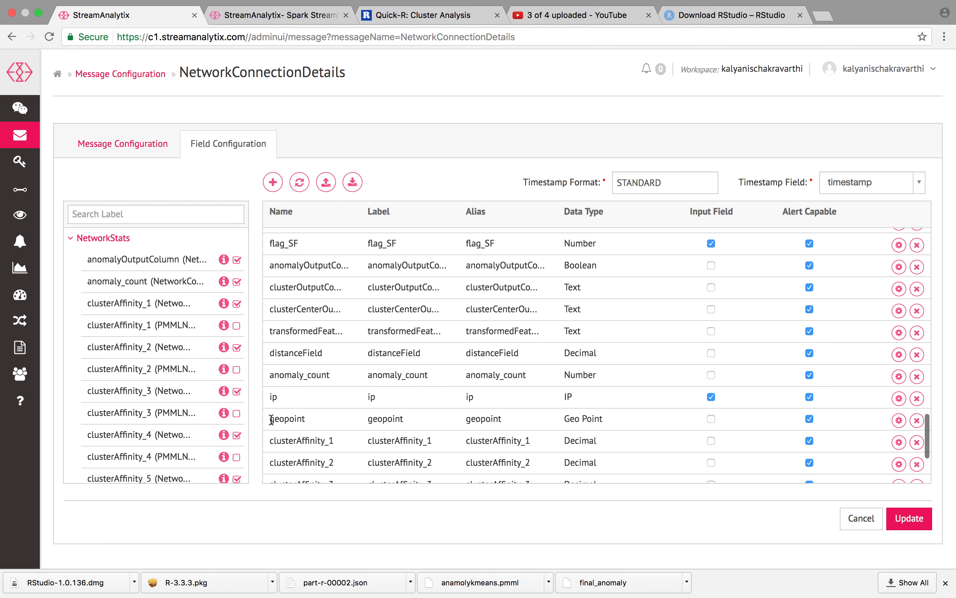
left_click_drag(271, 420, 289, 413)
left_click(853, 517)
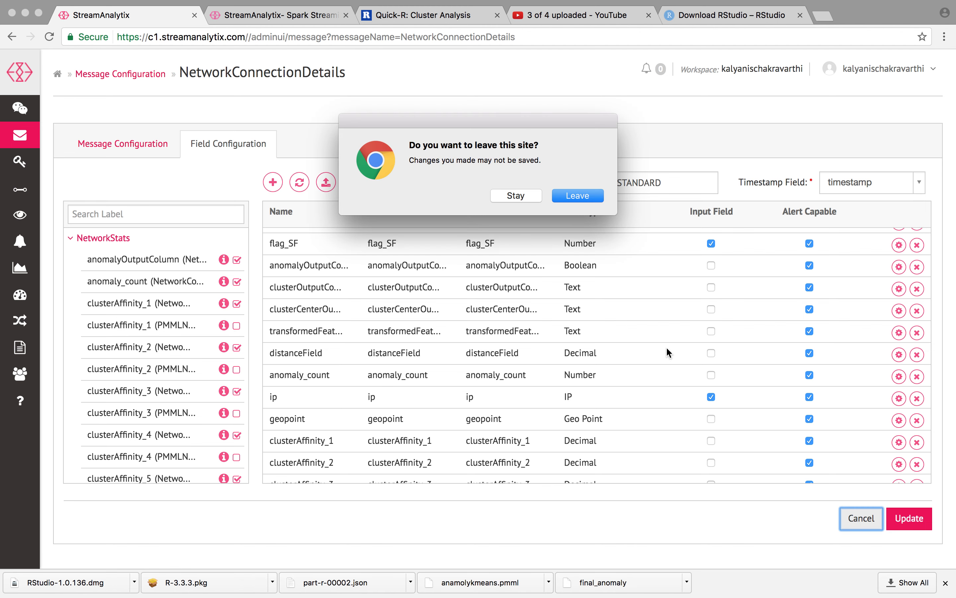
left_click(564, 196)
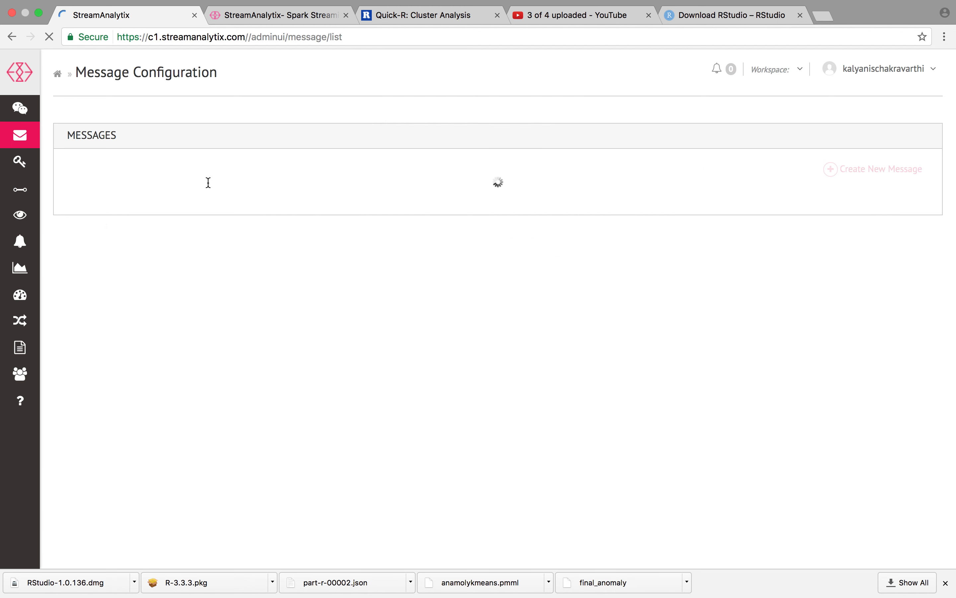
- Open the Alerts page and reread the General Alert and Critical Alert requirements in the contest problem statement
mouse_move(30, 190)
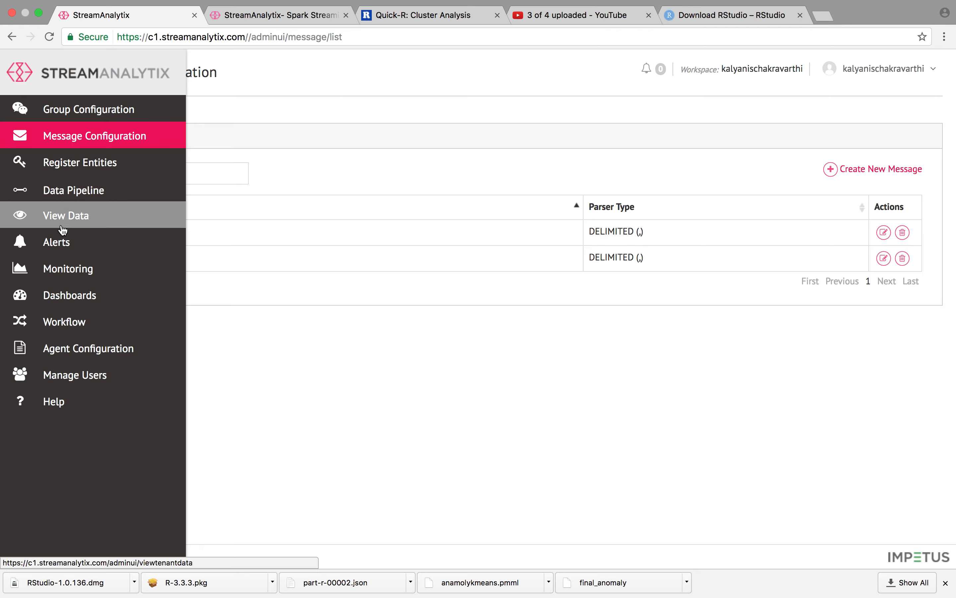
left_click(61, 245)
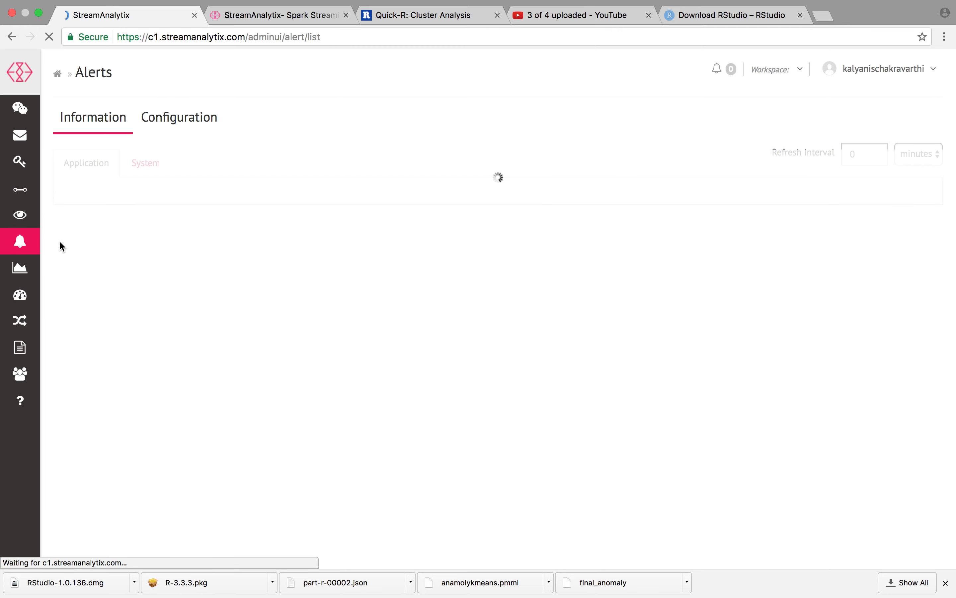
left_click(243, 18)
left_click(209, 297)
left_click_drag(190, 281, 405, 283)
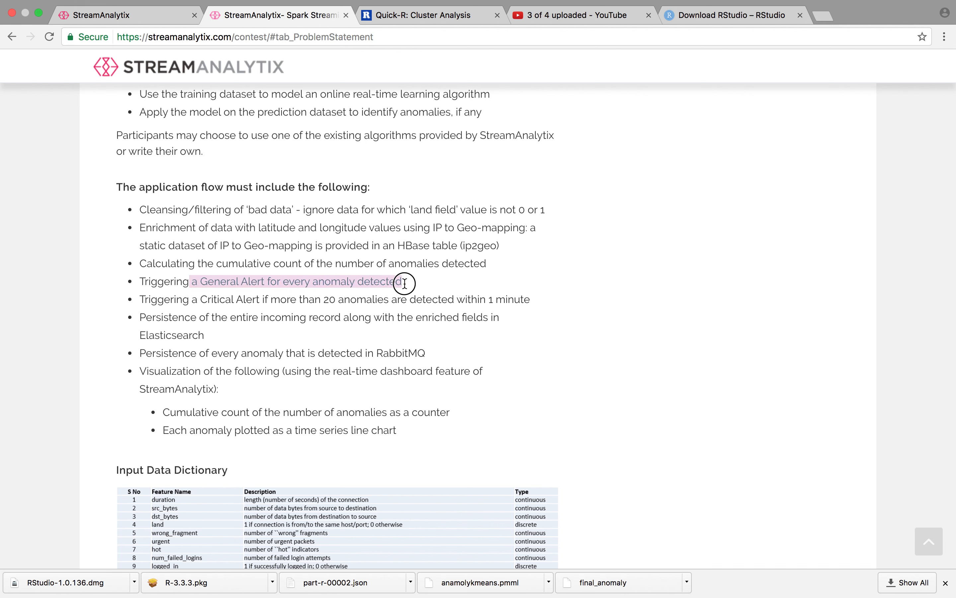
left_click_drag(183, 299, 512, 304)
- Return to the Alerts page and list the configured alerts for the NetworkConnectionDetails message
left_click(139, 23)
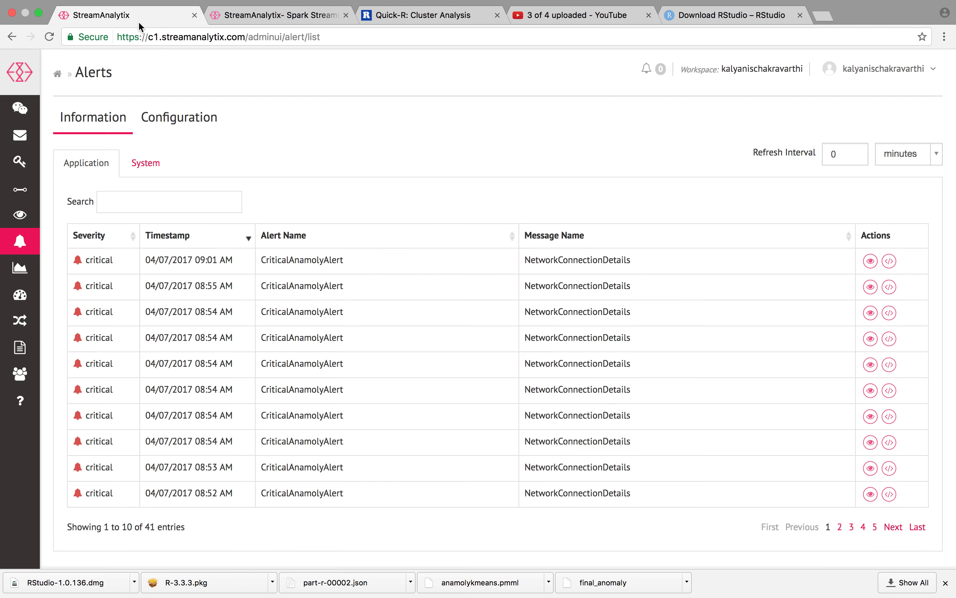
left_click(176, 123)
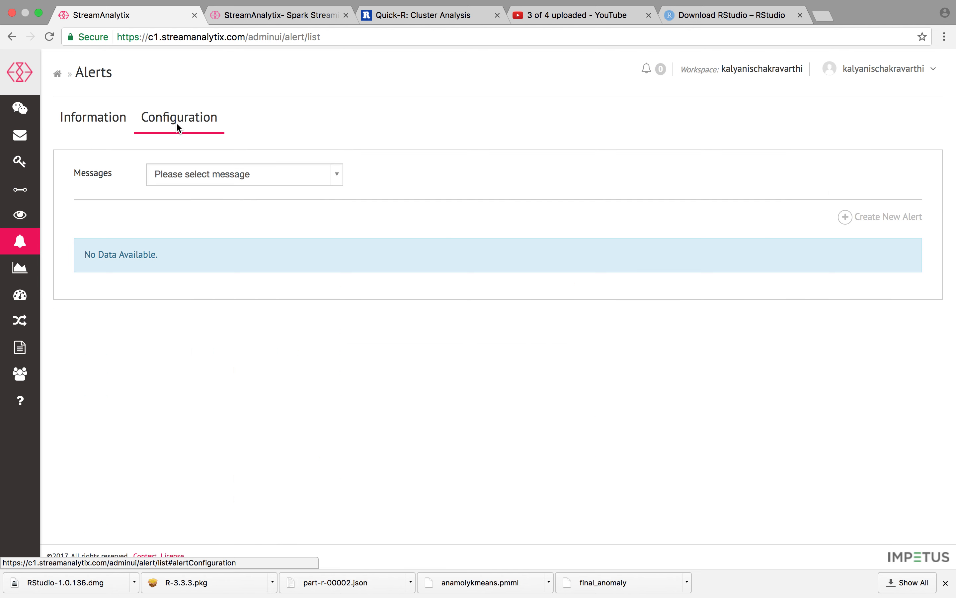
left_click(204, 175)
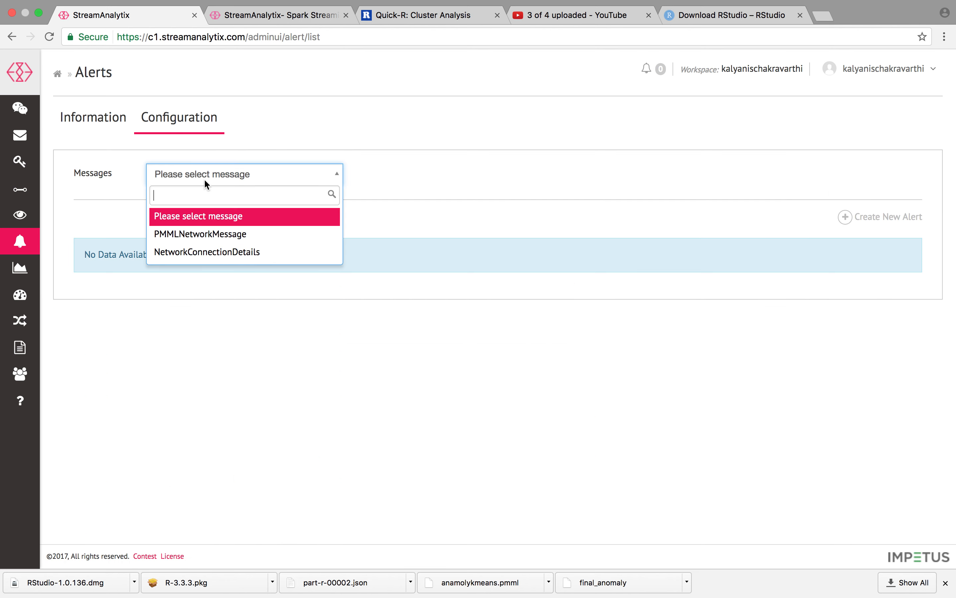
left_click(203, 253)
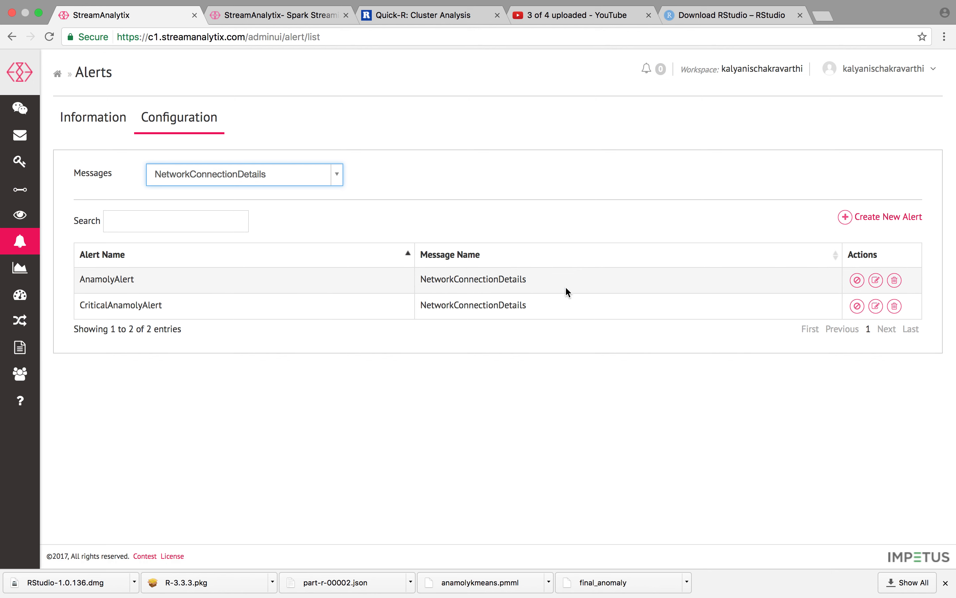
- Review AnamolyAlert's type, criteria, description with the {ip} placeholder and workflows, keep its criteria value True, and close it without updating
left_click(876, 282)
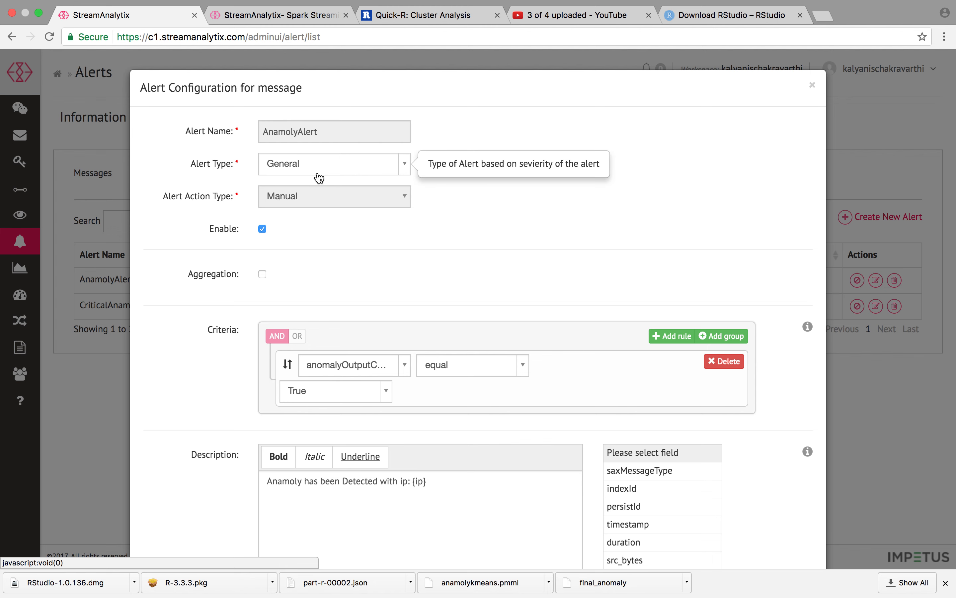
scroll(413, 317, "down", 2)
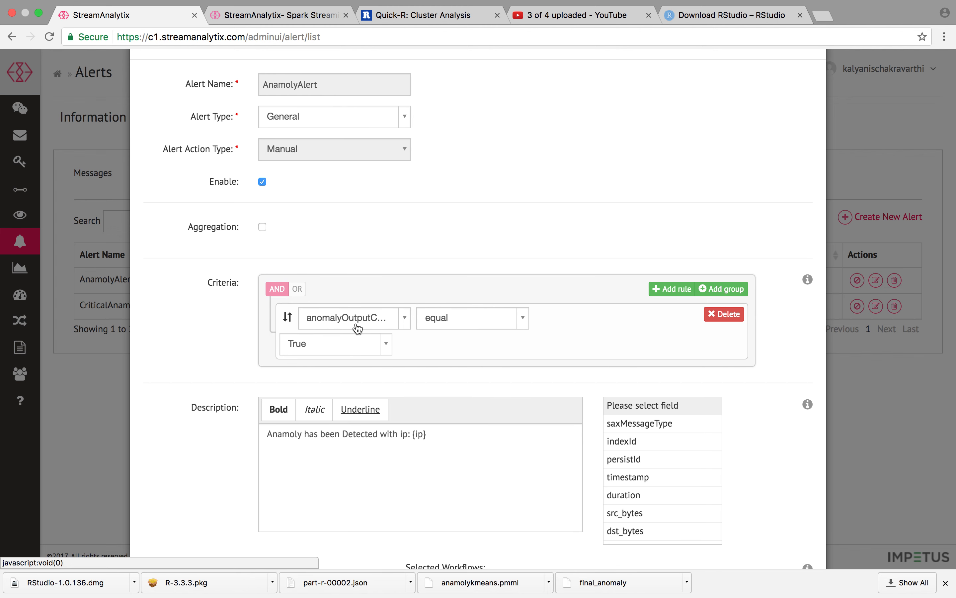
left_click(322, 353)
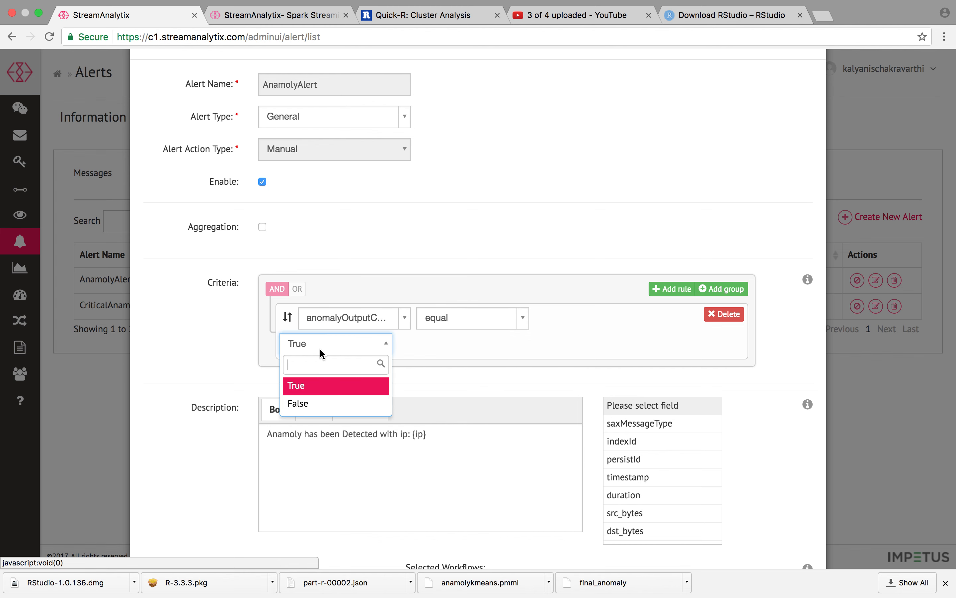
left_click(299, 383)
scroll(455, 399, "down", 5)
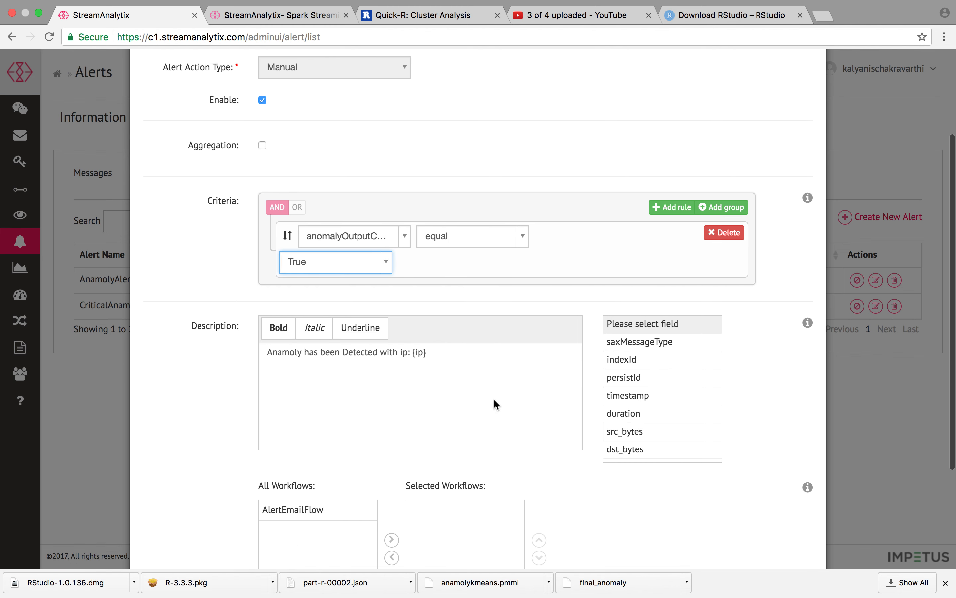
scroll(490, 395, "down", 1)
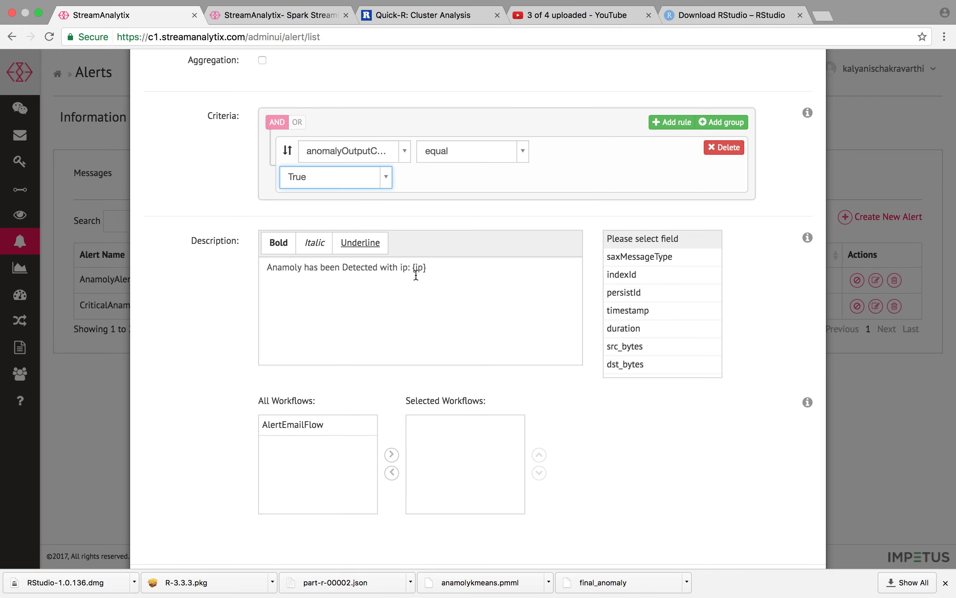
left_click_drag(429, 269, 415, 266)
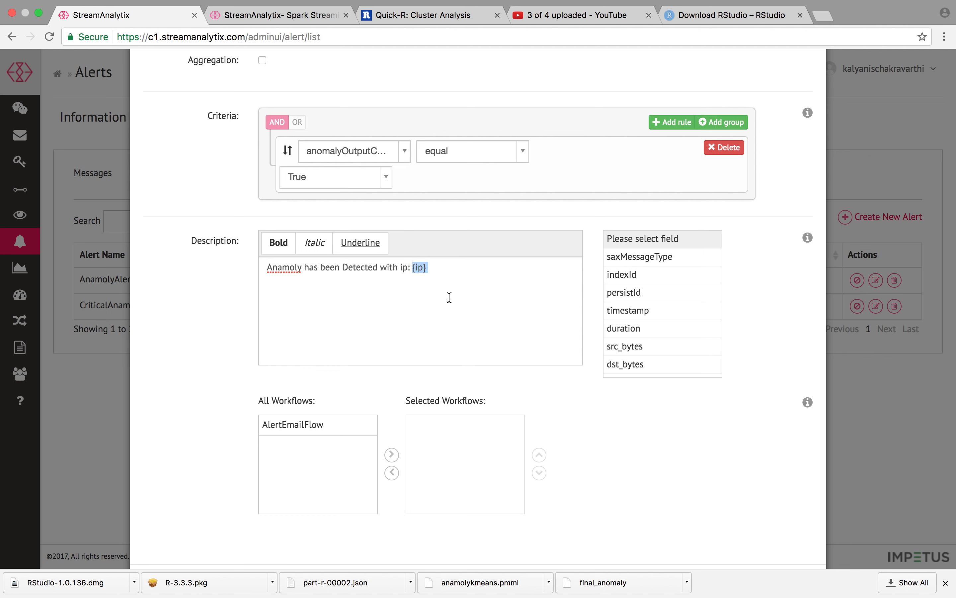
scroll(449, 297, "down", 2)
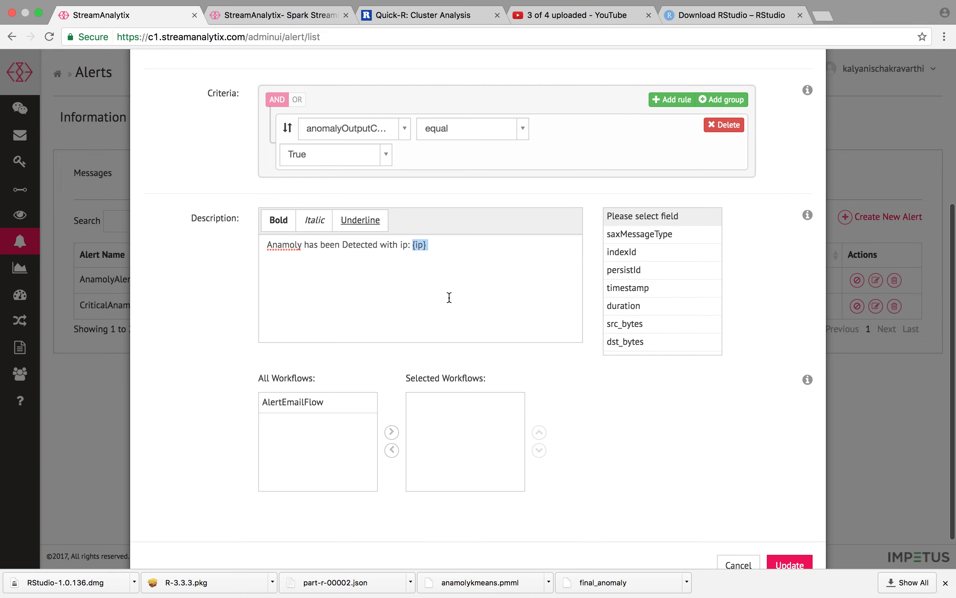
left_click(737, 565)
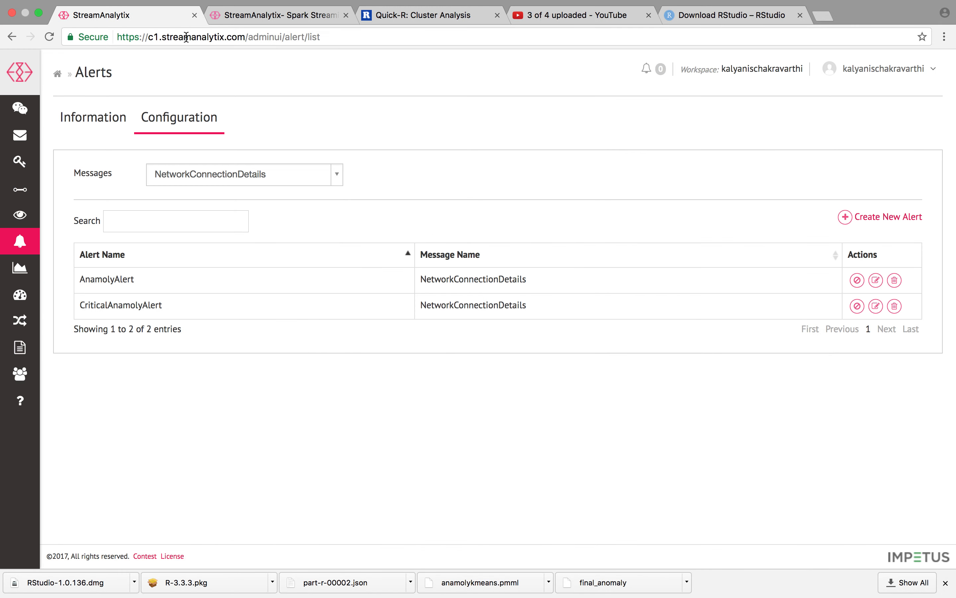
- Recheck the Critical Alert requirement in the problem statement and return to the alert configuration list
left_click(259, 16)
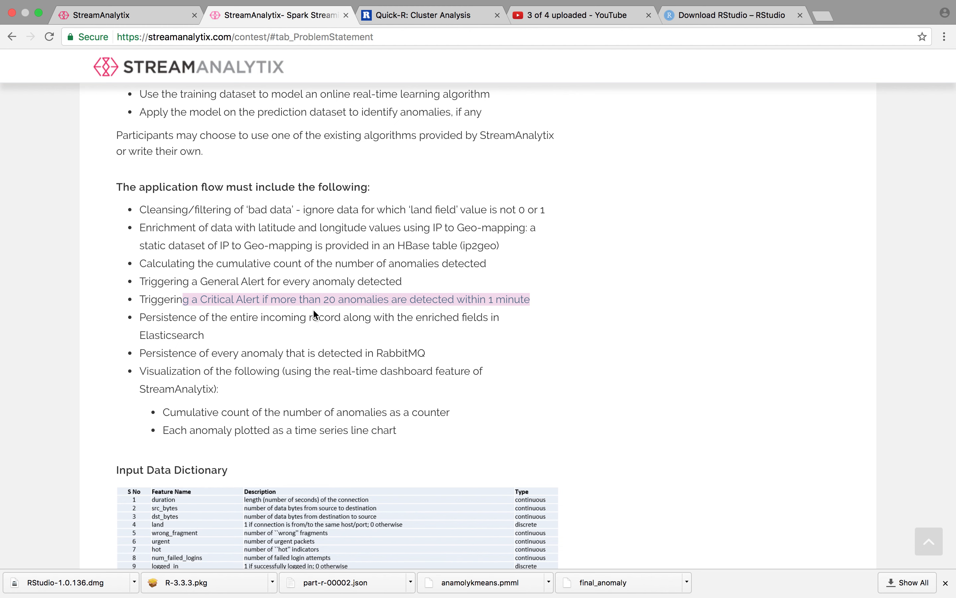
left_click(135, 20)
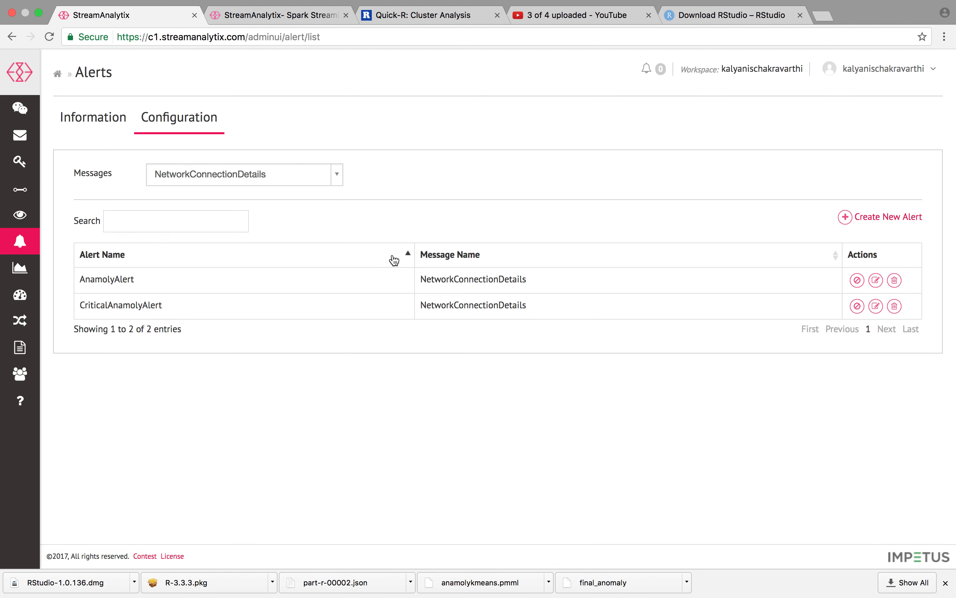
- Open CriticalAnamolyAlert, review its type, aggregation, criteria, description and workflows, and close it without updating
left_click(876, 308)
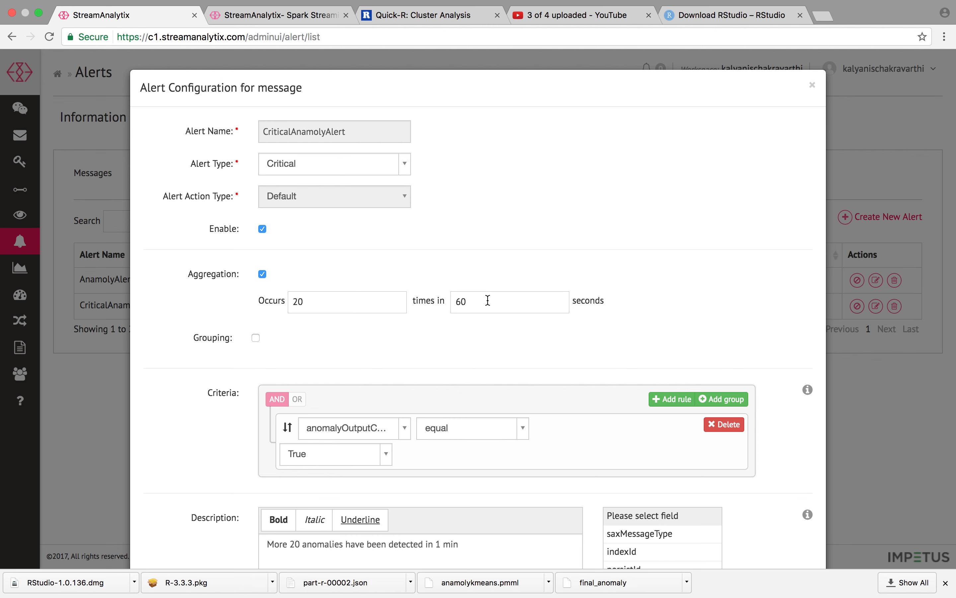
scroll(498, 332, "down", 2)
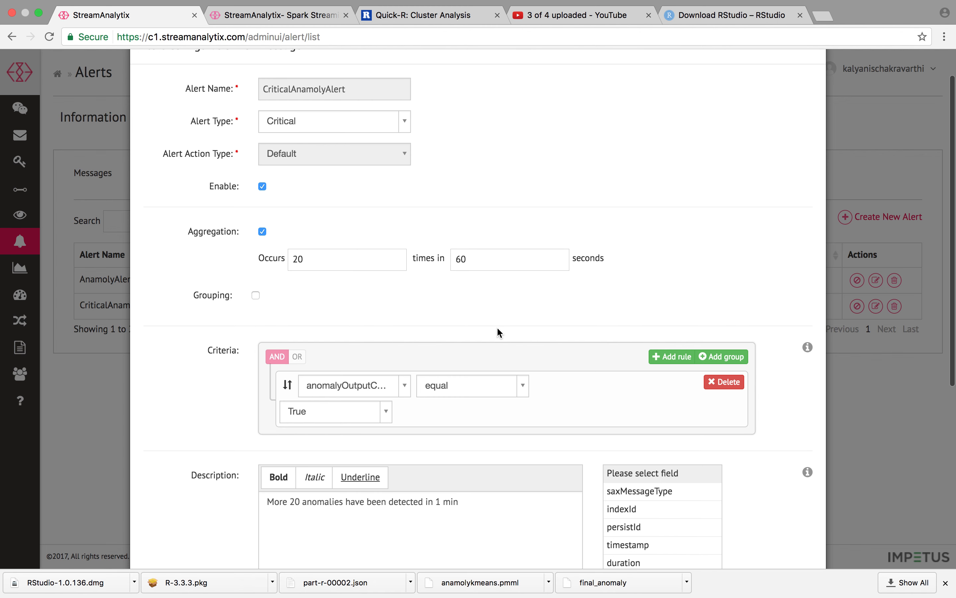
scroll(498, 329, "down", 1)
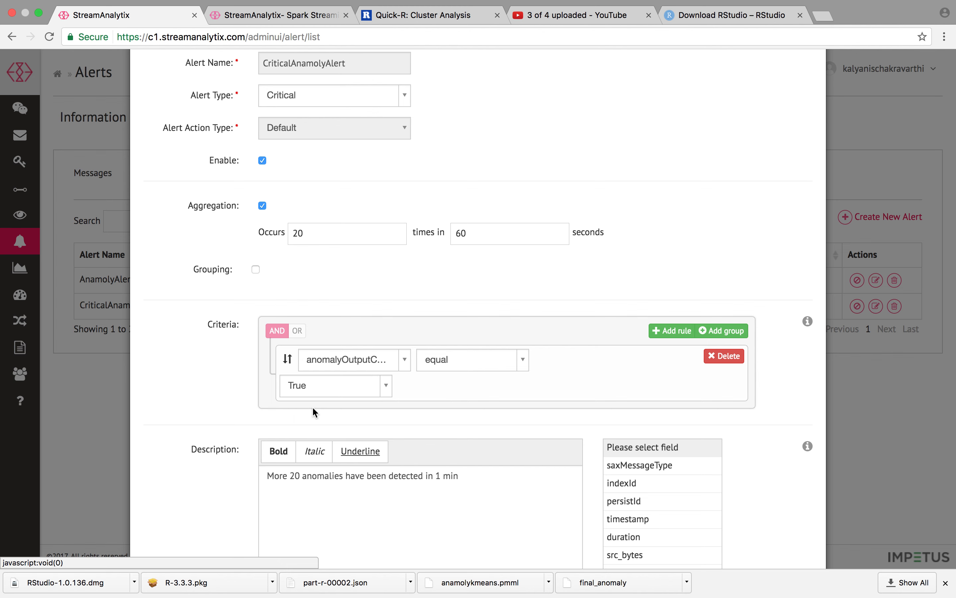
scroll(206, 424, "down", 3)
scroll(207, 423, "down", 3)
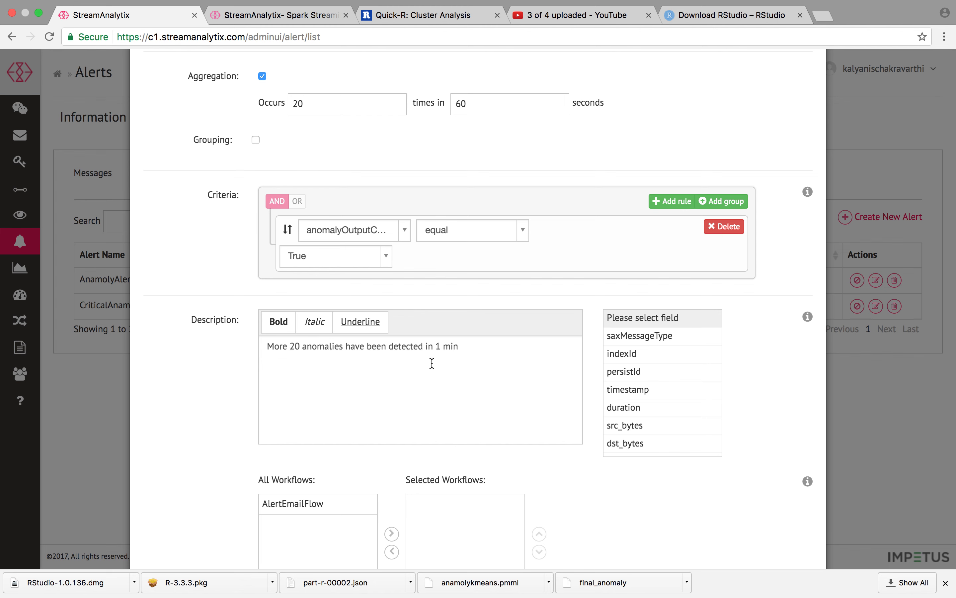
scroll(457, 352, "down", 3)
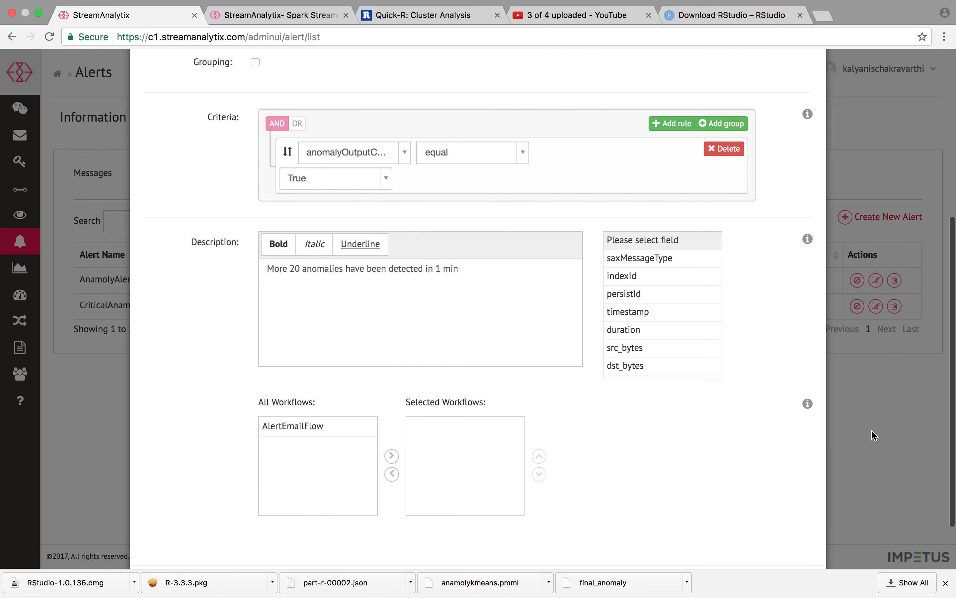
scroll(913, 371, "down", 3)
left_click(760, 521)
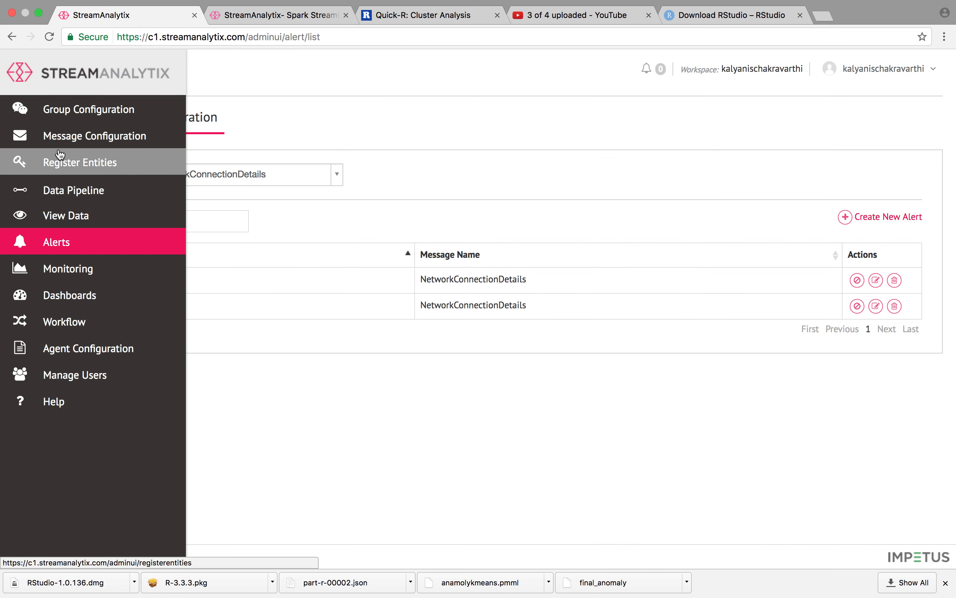
- Glance at the contest requirements, go to the Data Pipeline page and open the anomalyDetection pipeline for editing
left_click(255, 15)
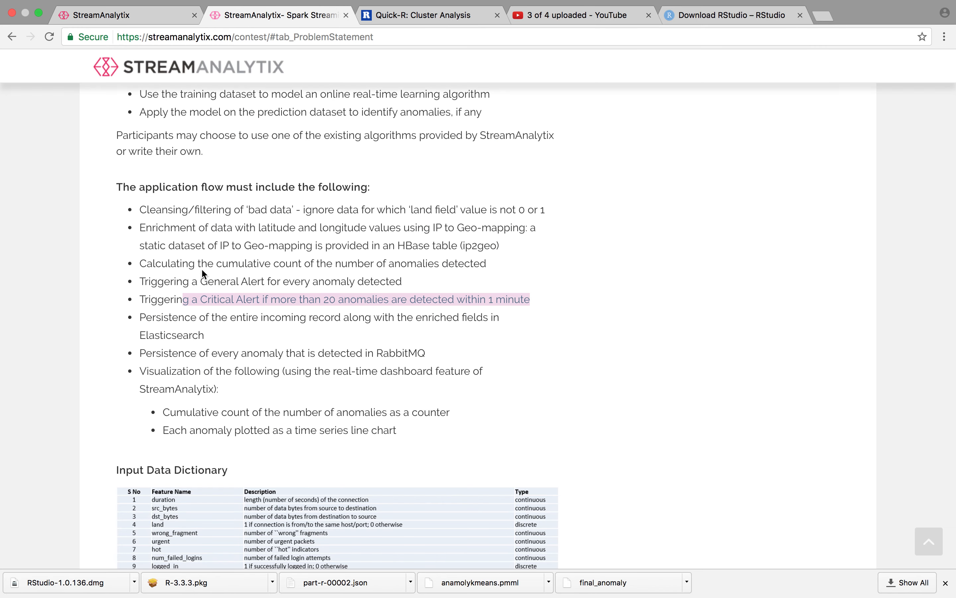
left_click(131, 19)
mouse_move(59, 162)
left_click(67, 190)
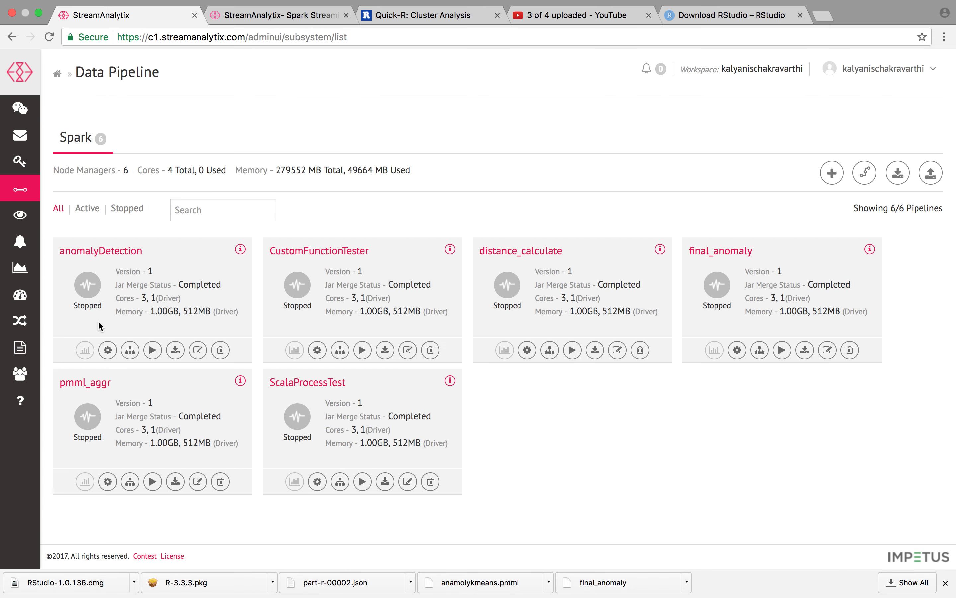
left_click(198, 350)
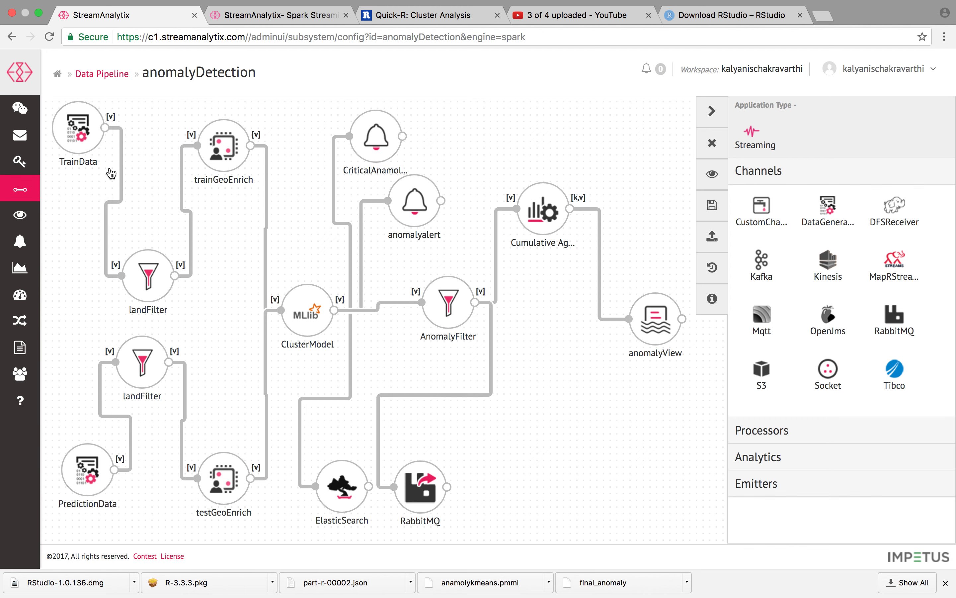
- Check which data files are configured for the TrainData and PredictionData channels, closing each without saving
double_click(86, 138)
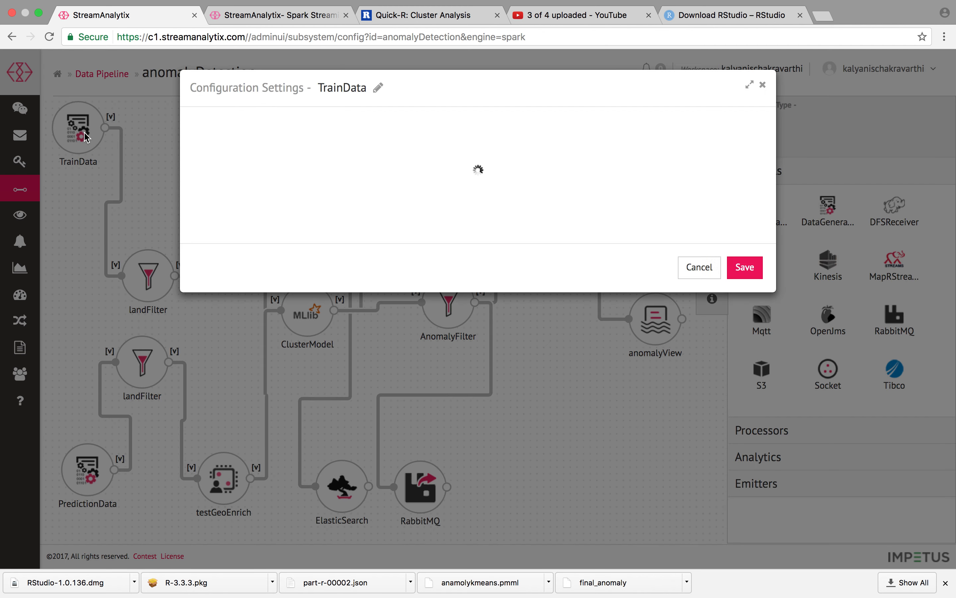
left_click(327, 137)
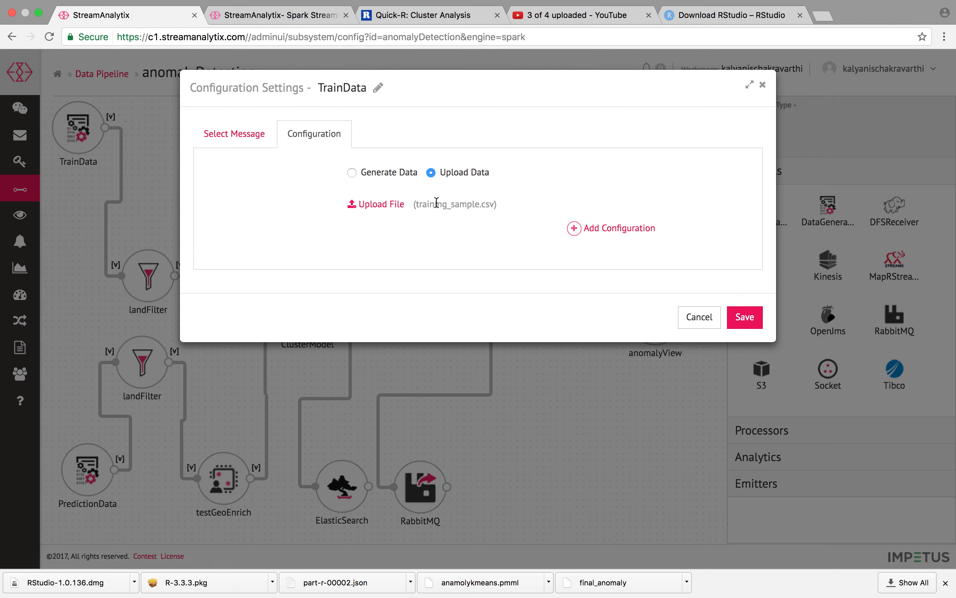
left_click(763, 85)
double_click(91, 482)
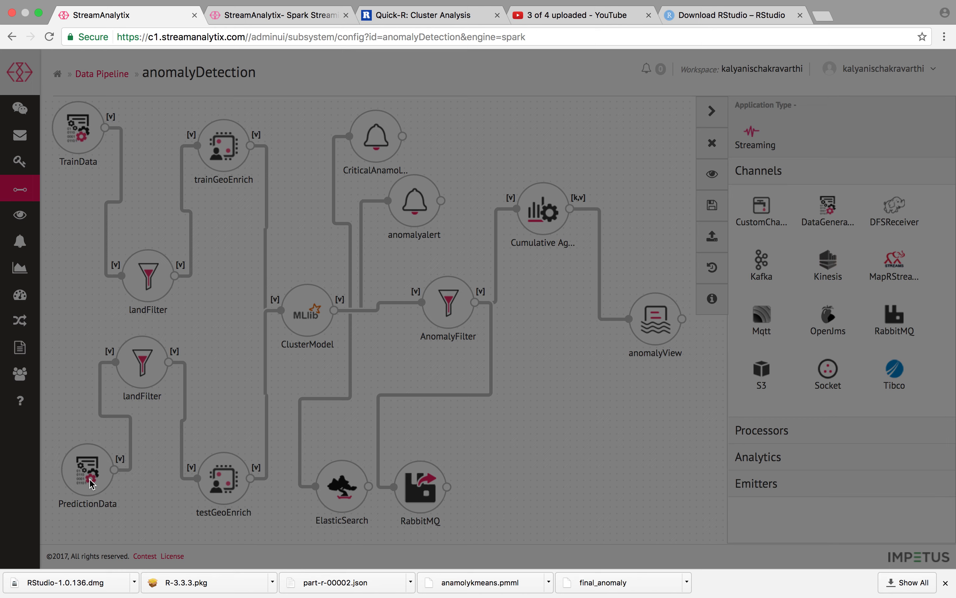
left_click(348, 131)
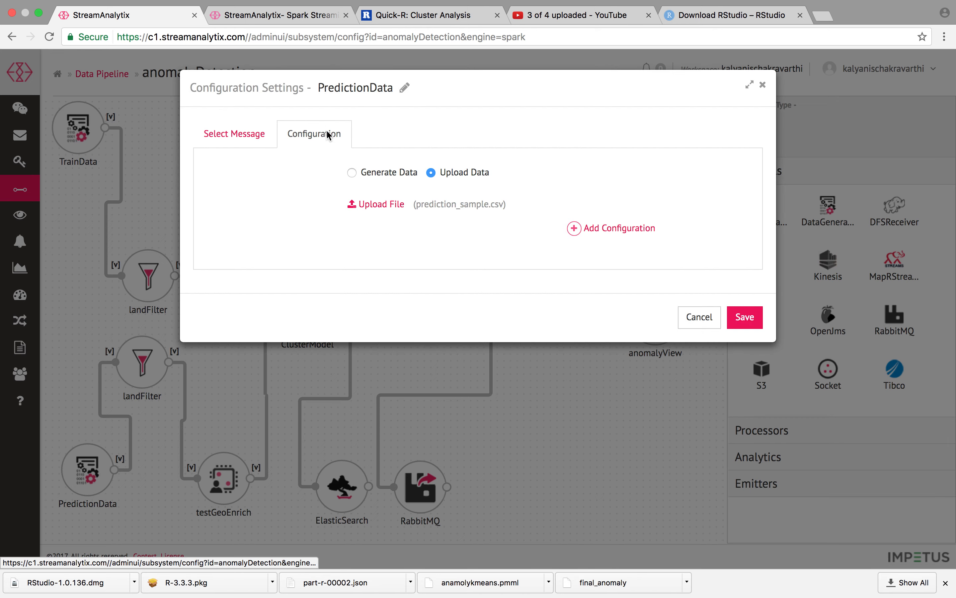
left_click(695, 318)
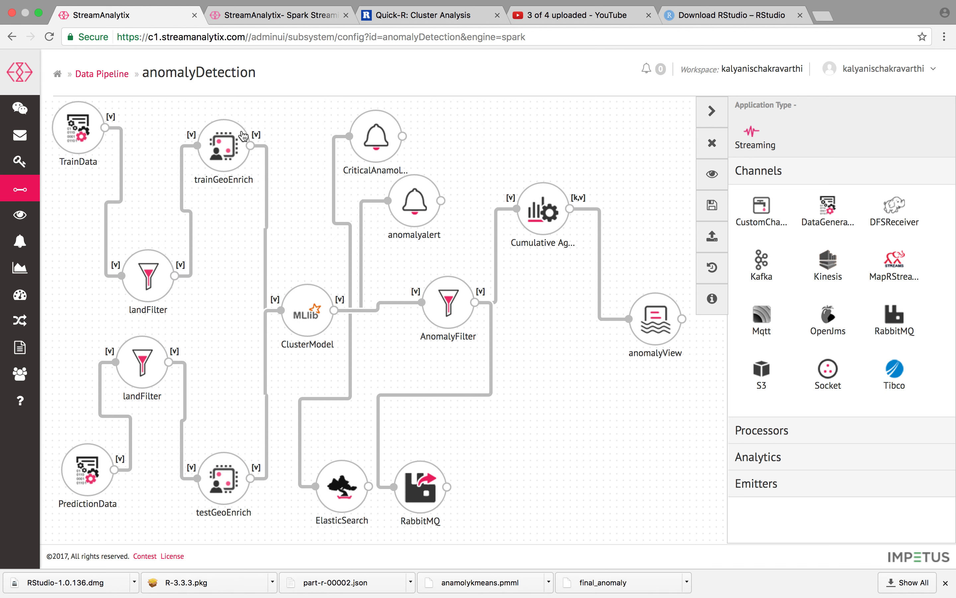
- Highlight the 'bad data' cleansing requirement for the land field in the contest problem statement and return to the pipeline
left_click(262, 20)
left_click_drag(163, 211, 551, 210)
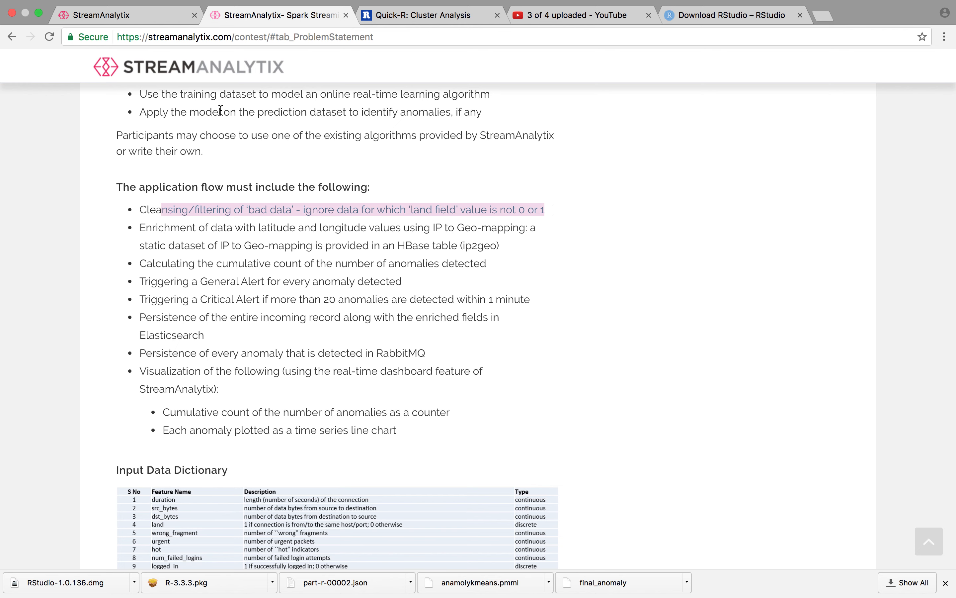
left_click(121, 17)
- Review the filter rules of both landFilter processors, on the training and prediction branches, and cancel out of each
double_click(150, 283)
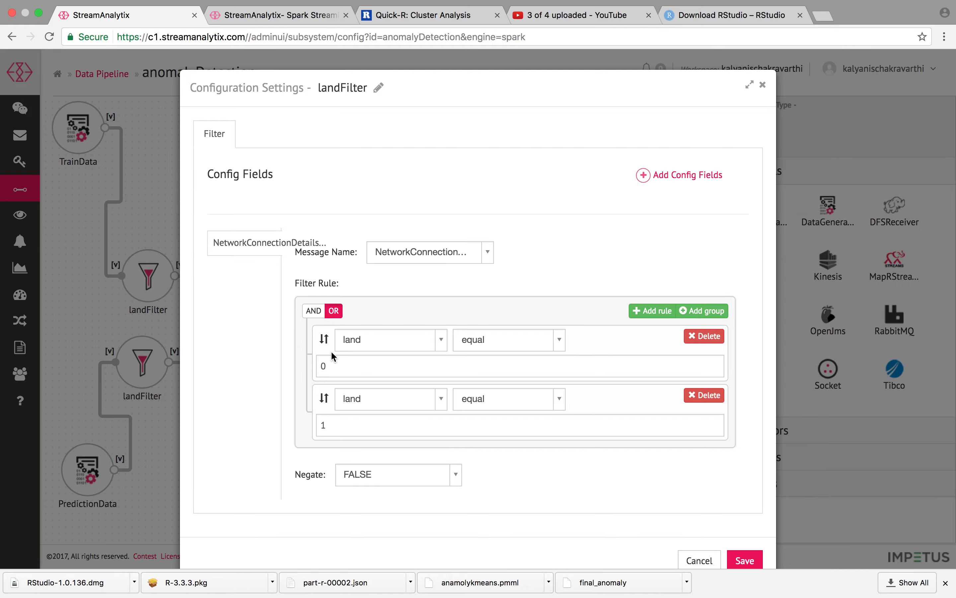
scroll(473, 406, "down", 2)
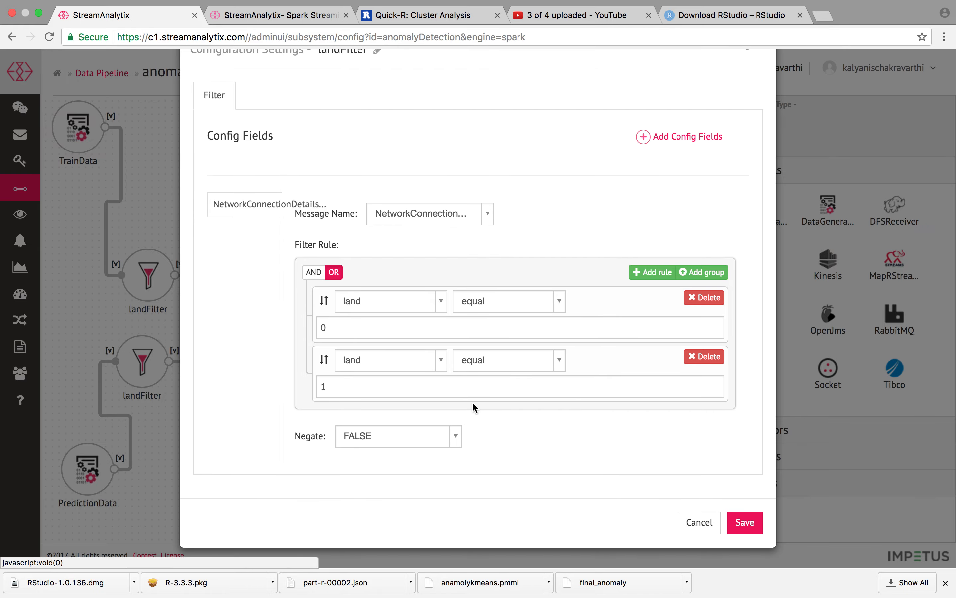
left_click(698, 522)
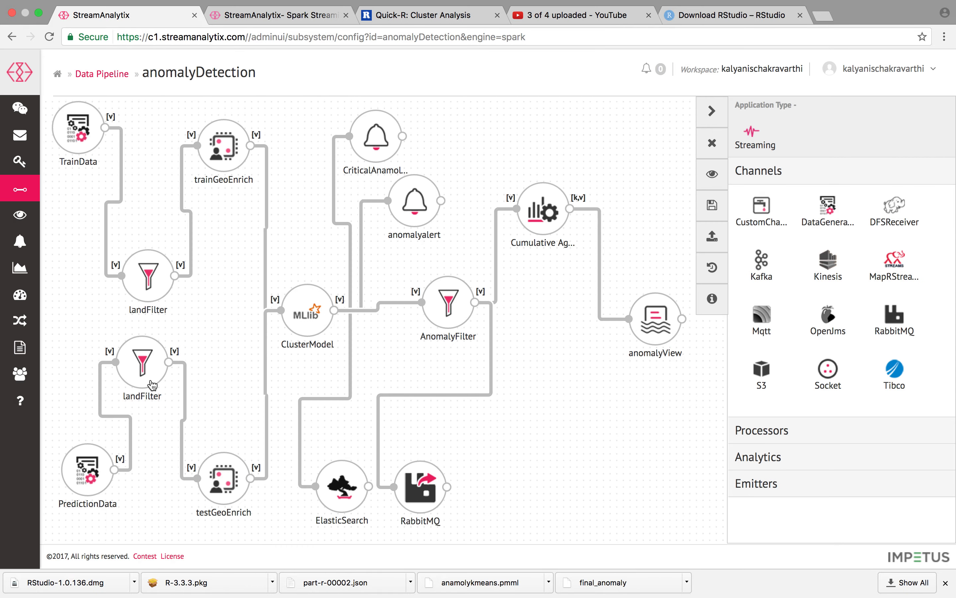
double_click(152, 383)
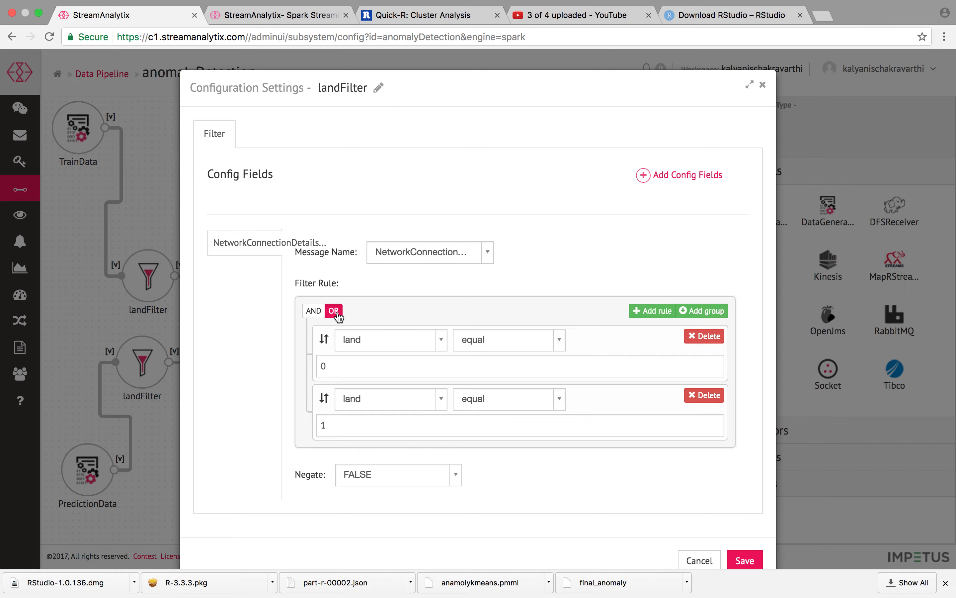
scroll(283, 365, "down", 2)
left_click(696, 523)
- Reread the IP to Geo-mapping enrichment requirement in the contest problem statement and return to the pipeline
left_click(224, 16)
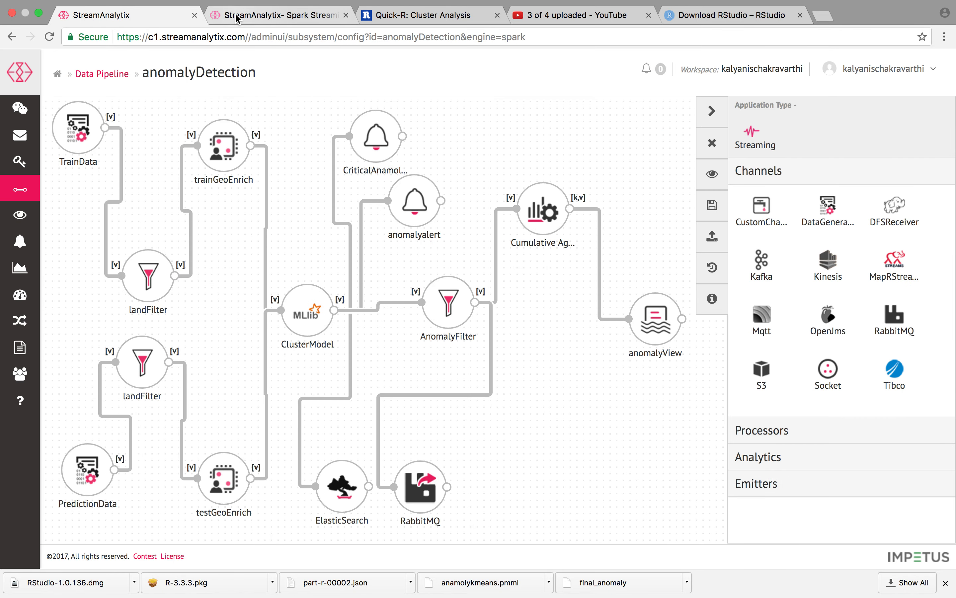
left_click(187, 258)
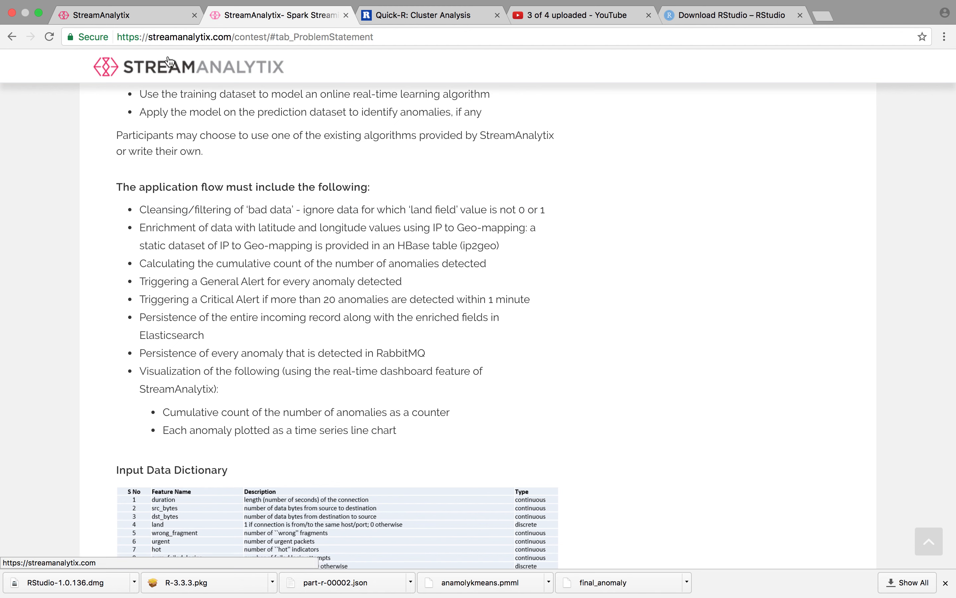
left_click(130, 17)
- Open trainGeoEnrich, enlarge the geopoint output expression to read the whole HBase lookup, and cancel without saving
double_click(230, 160)
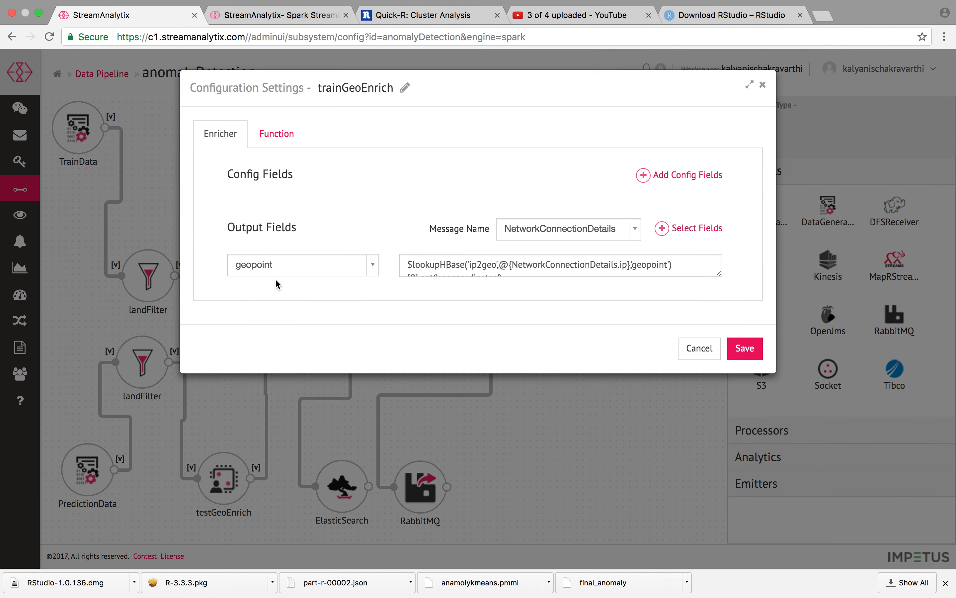
mouse_move(299, 265)
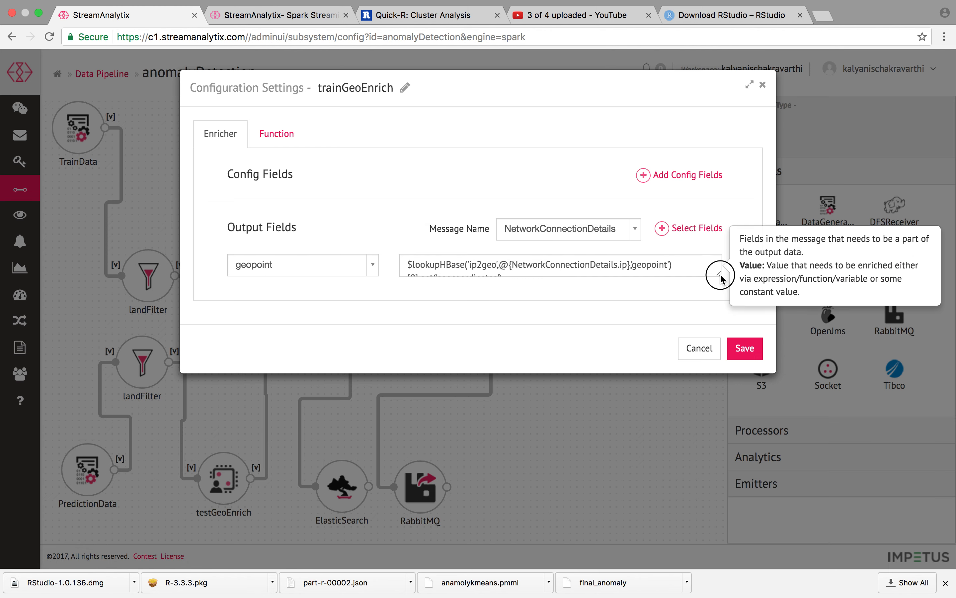
left_click_drag(719, 274, 733, 314)
mouse_move(444, 264)
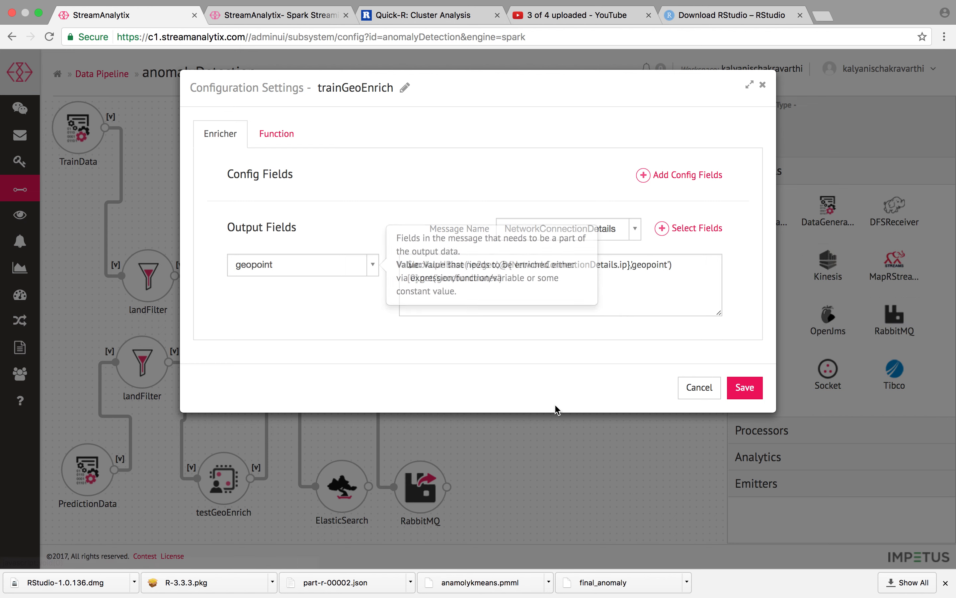
left_click(698, 387)
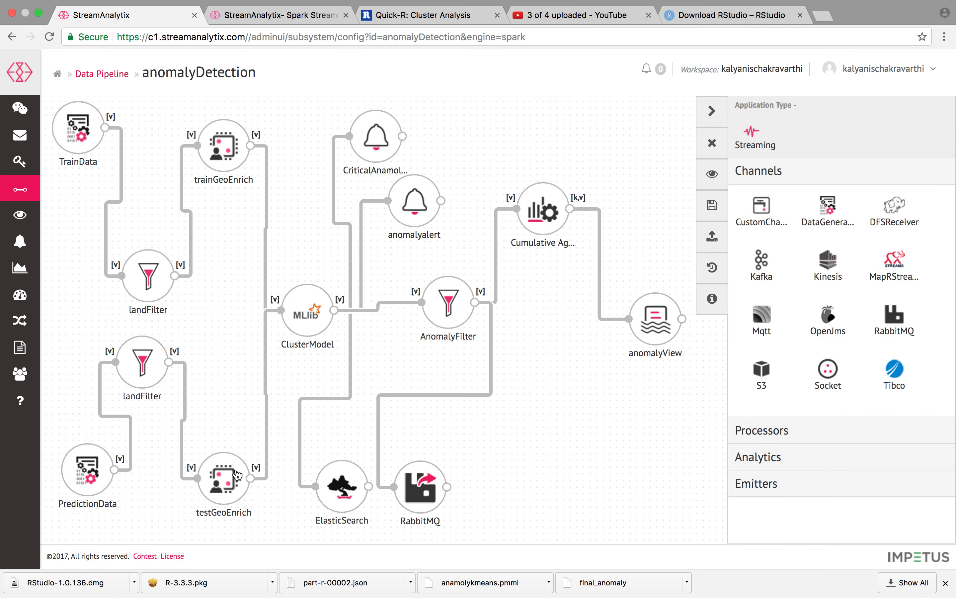
- Open testGeoEnrich, expand its geopoint expression to read it in full, and close the settings without saving
double_click(237, 475)
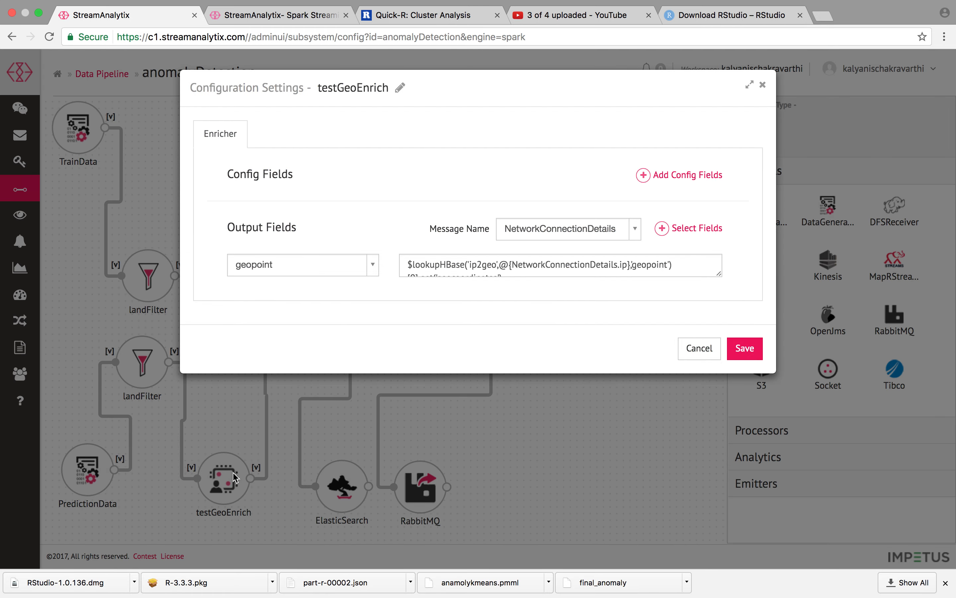
left_click_drag(722, 279, 736, 305)
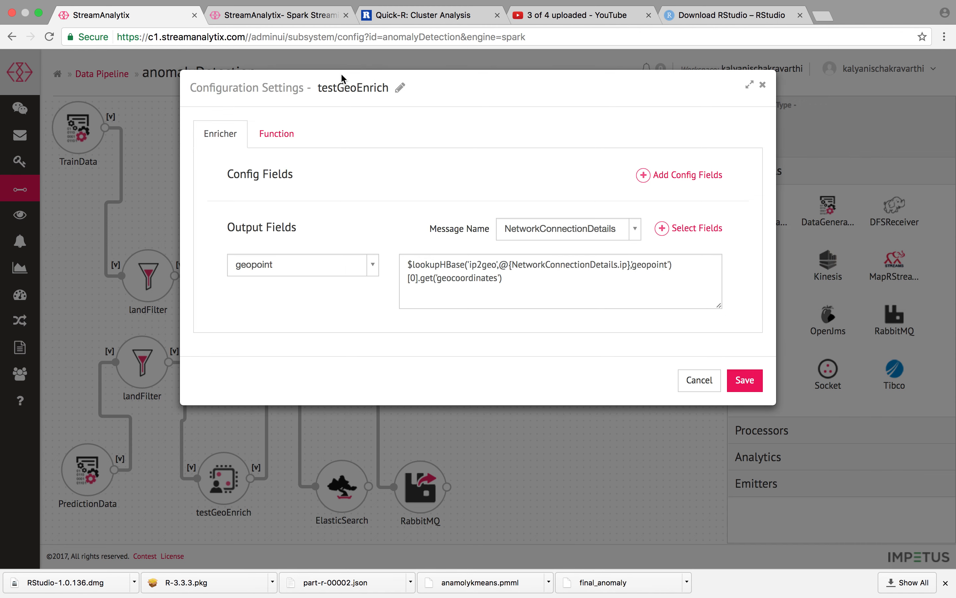
left_click(698, 390)
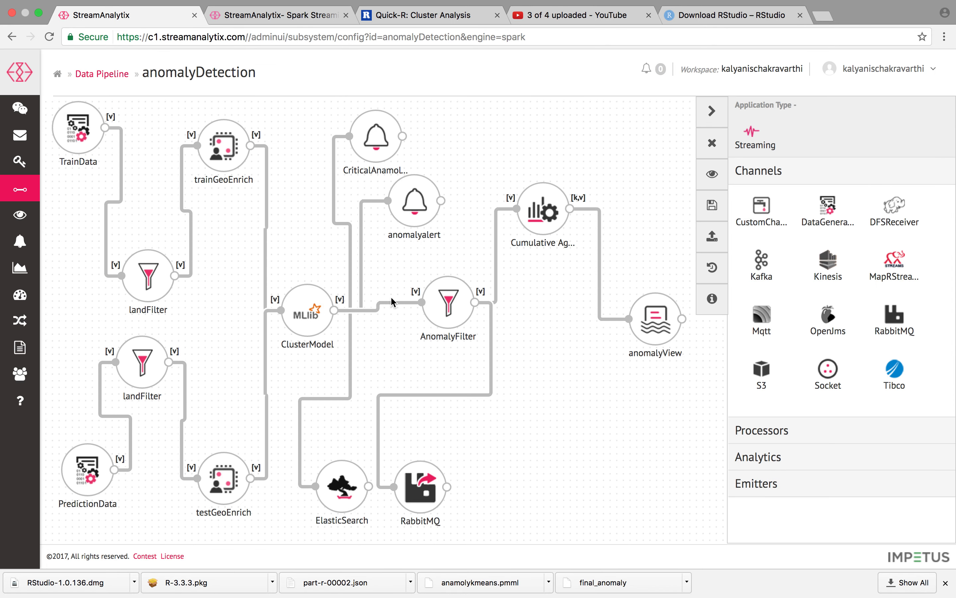
- Open the ClusterModel settings and examine the operation, message, training and prediction streams, decay factor, anomaly threshold and anomaly variable
double_click(306, 316)
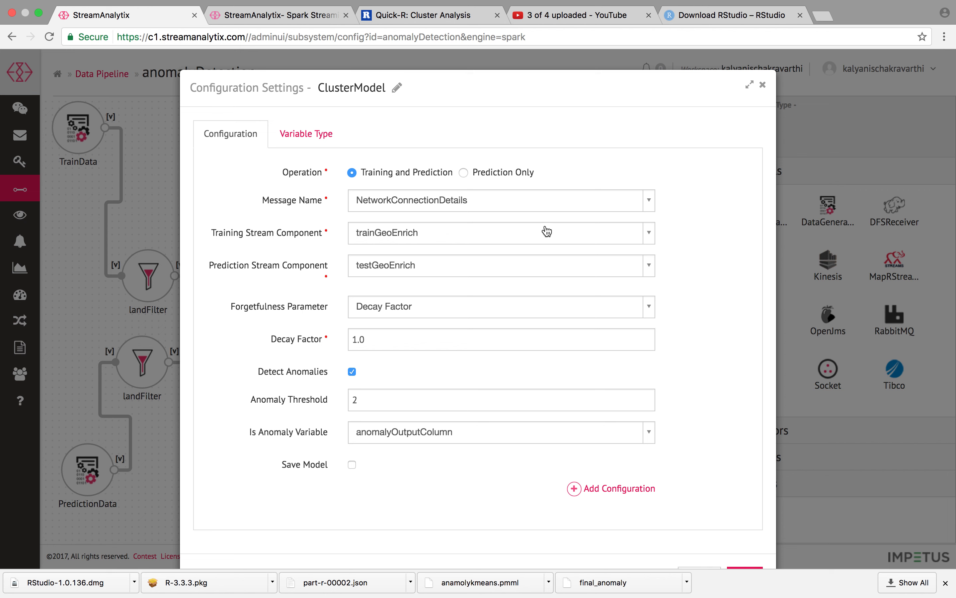
mouse_move(354, 176)
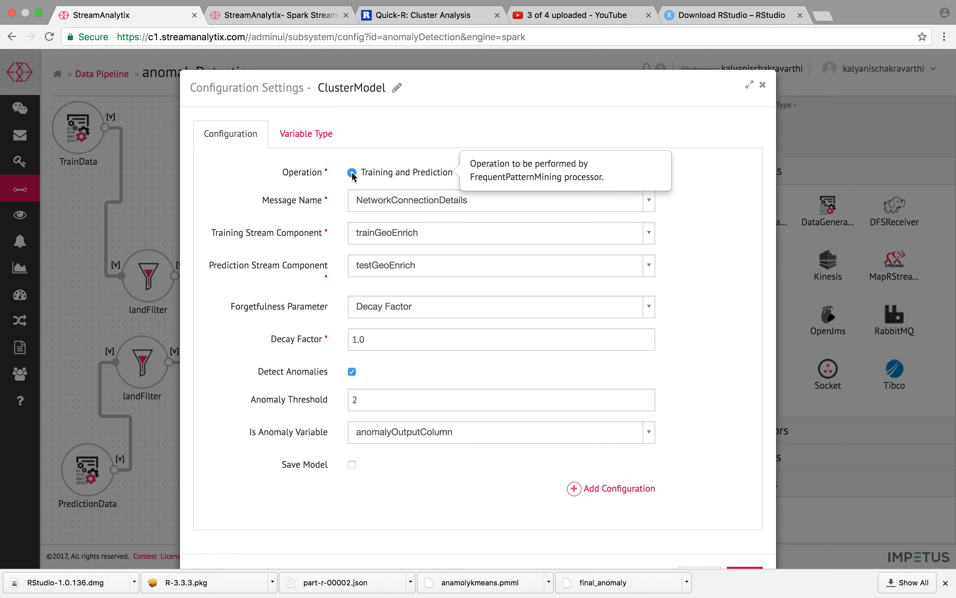
mouse_move(367, 207)
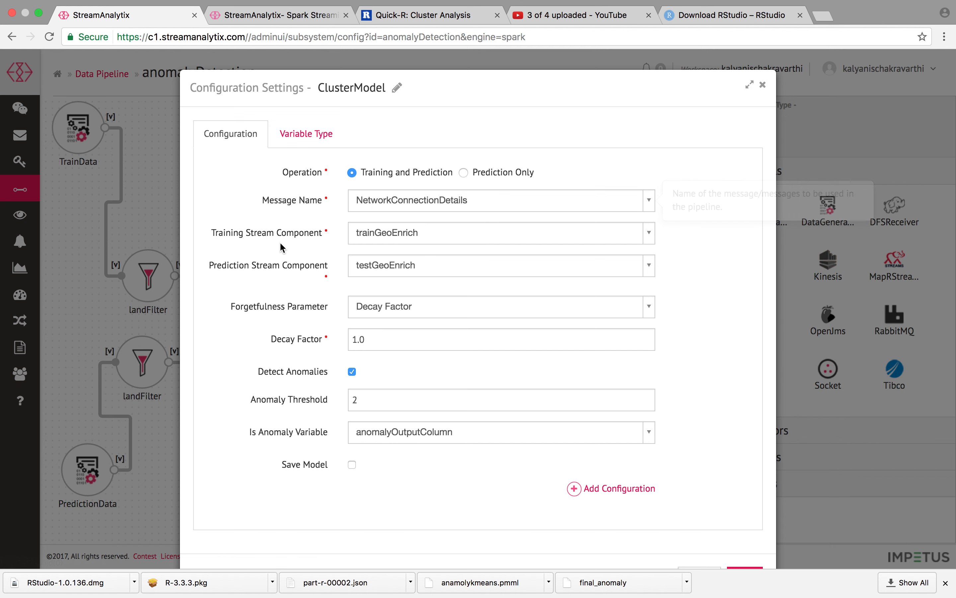
mouse_move(408, 241)
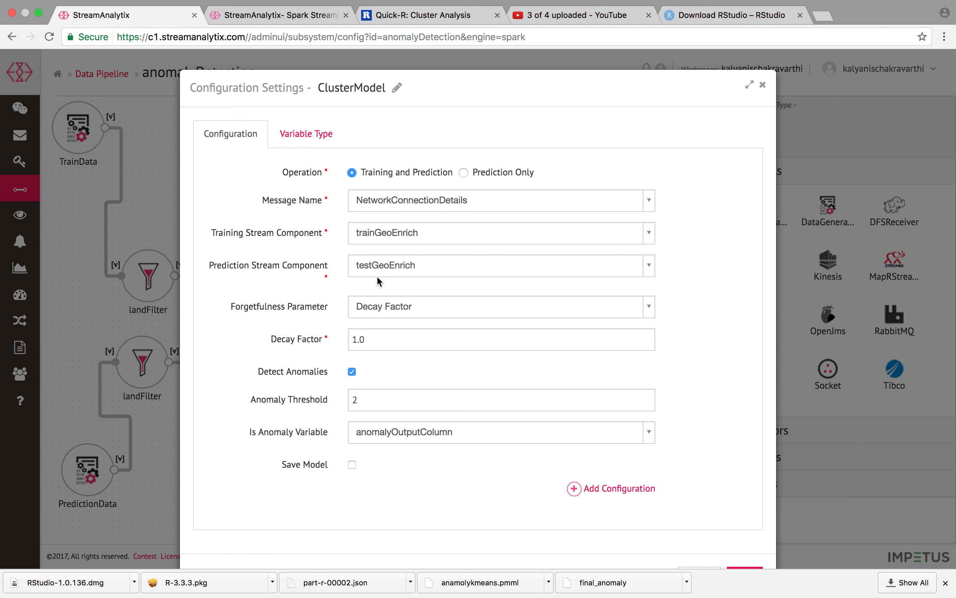
left_click_drag(260, 114, 369, 114)
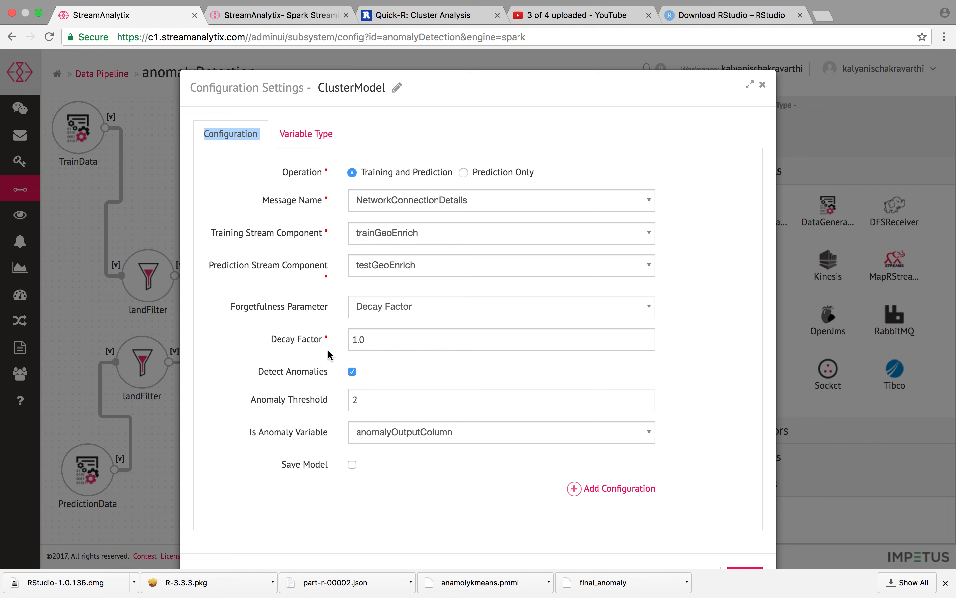
mouse_move(362, 349)
mouse_move(364, 402)
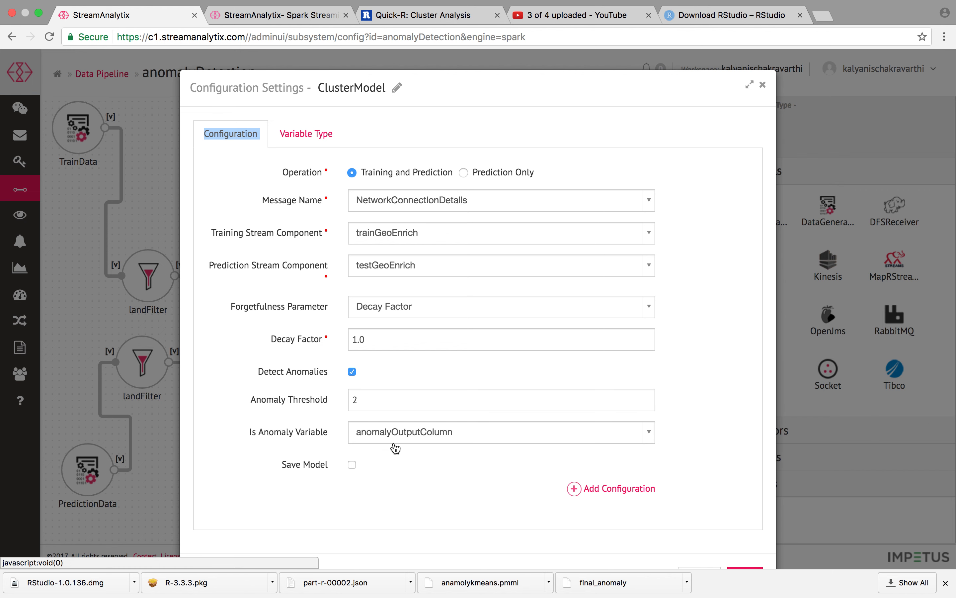
mouse_move(409, 444)
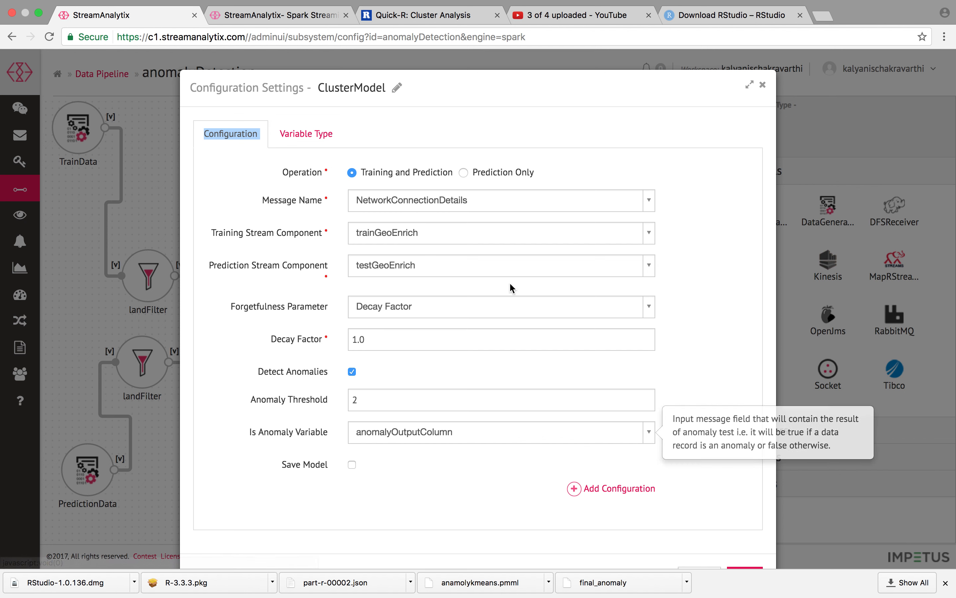
- Review ClusterModel's variable types, including the continuous variables, the output variables and the initial cluster names
left_click(328, 139)
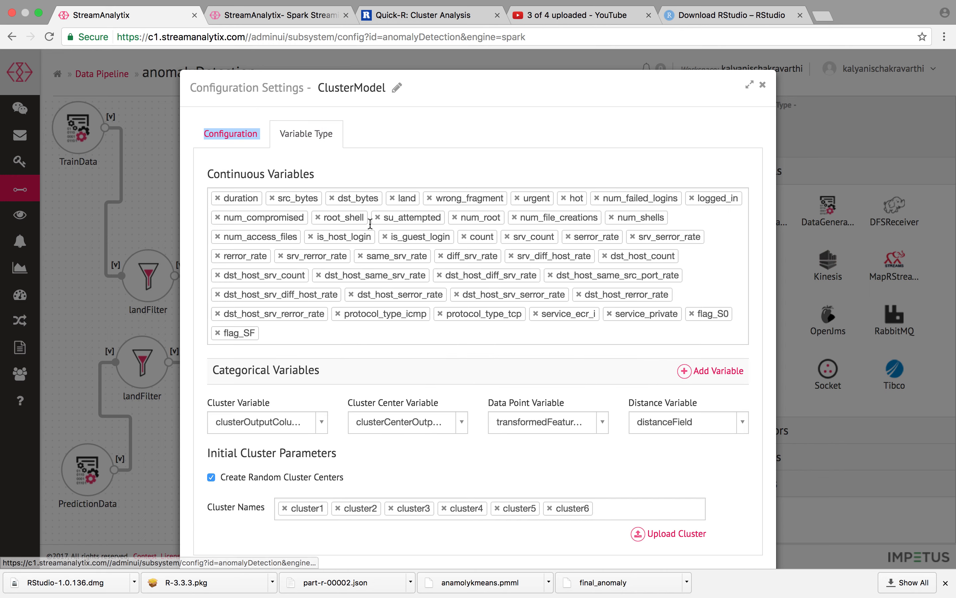
mouse_move(522, 298)
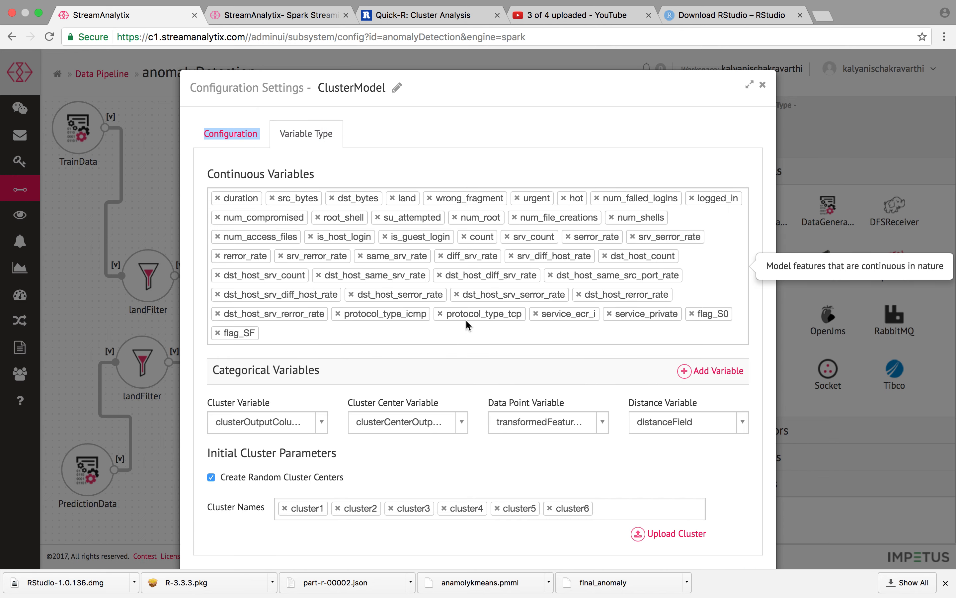
scroll(465, 319, "down", 3)
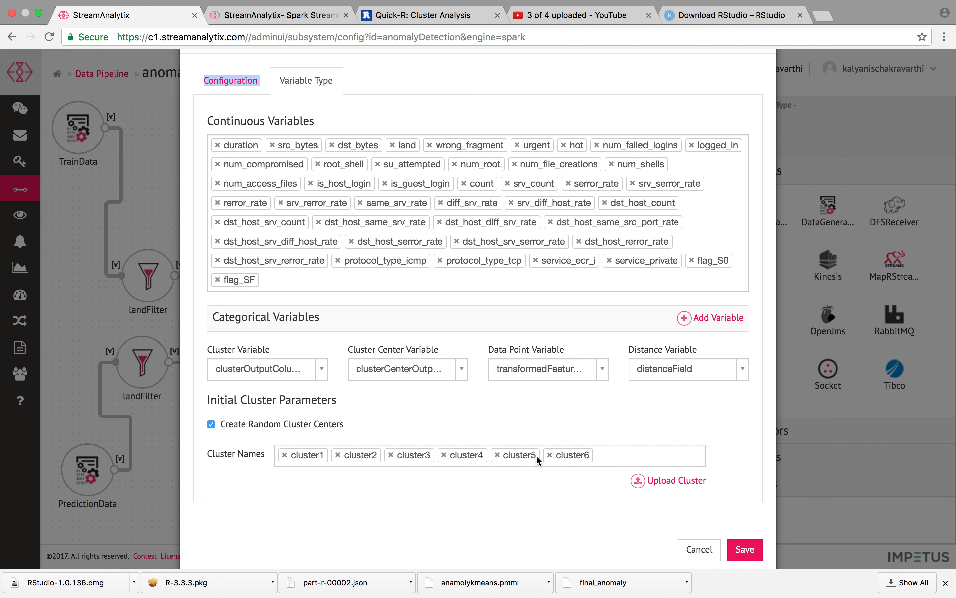
mouse_move(540, 460)
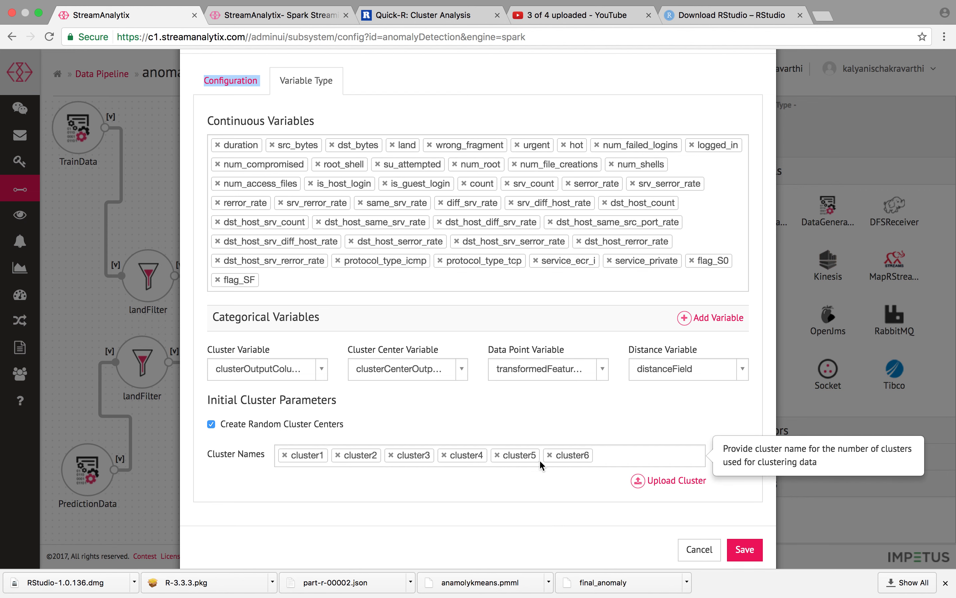
- Turn off random cluster centers to view the existing-model and manual cluster parameters, and turn the option back on
left_click(212, 423)
scroll(372, 475, "down", 5)
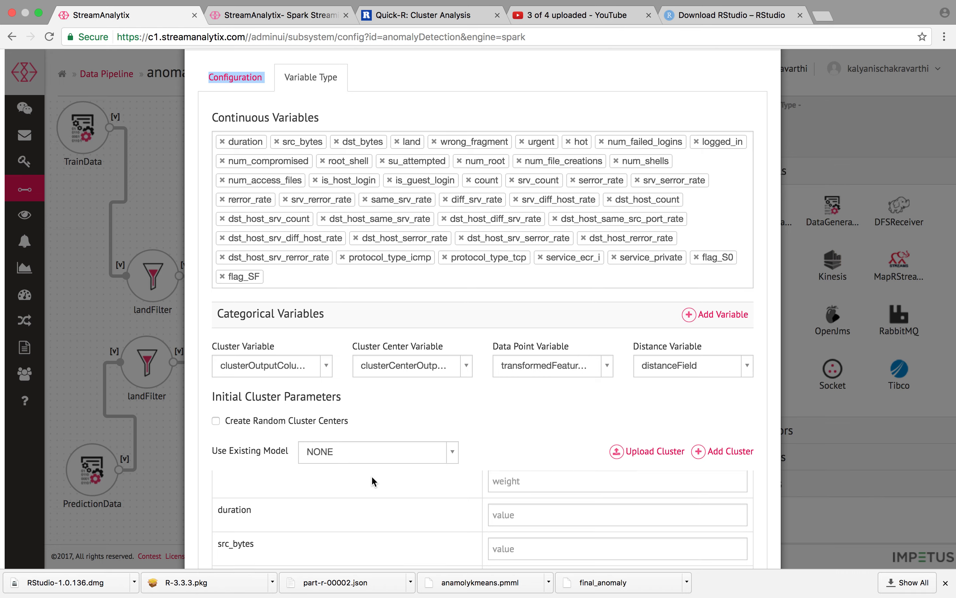
left_click(212, 421)
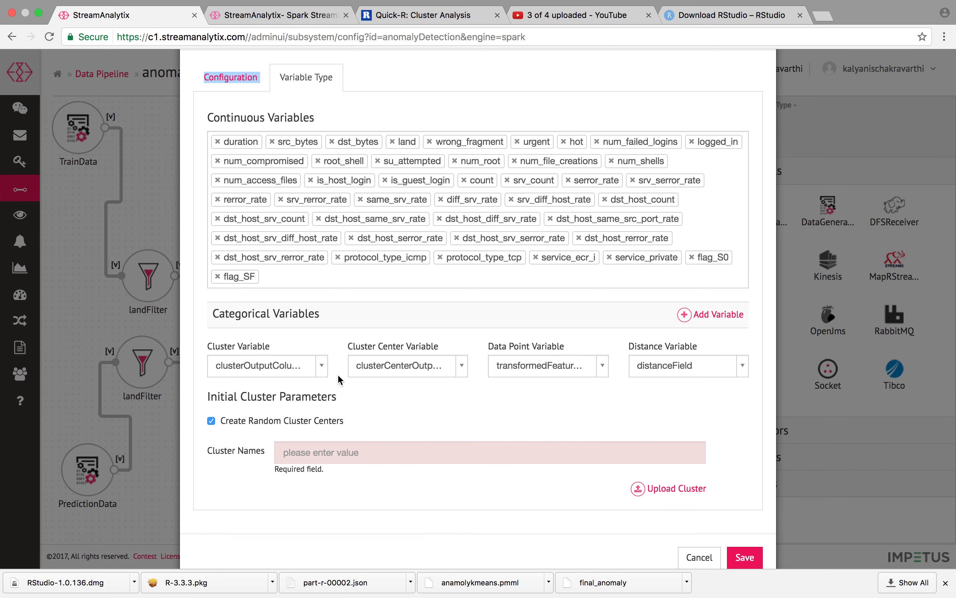
mouse_move(278, 374)
mouse_move(427, 374)
- Switch to Terminal and print the current working directory
right_click(562, 585)
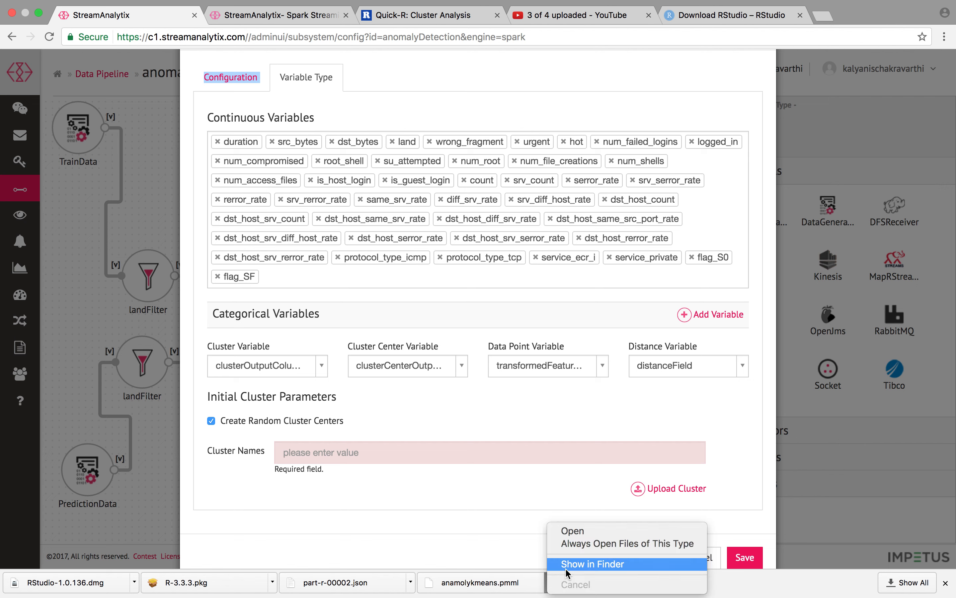
left_click(470, 554)
key("super+Tab")
key("super+Tab")
key("super+Tab")
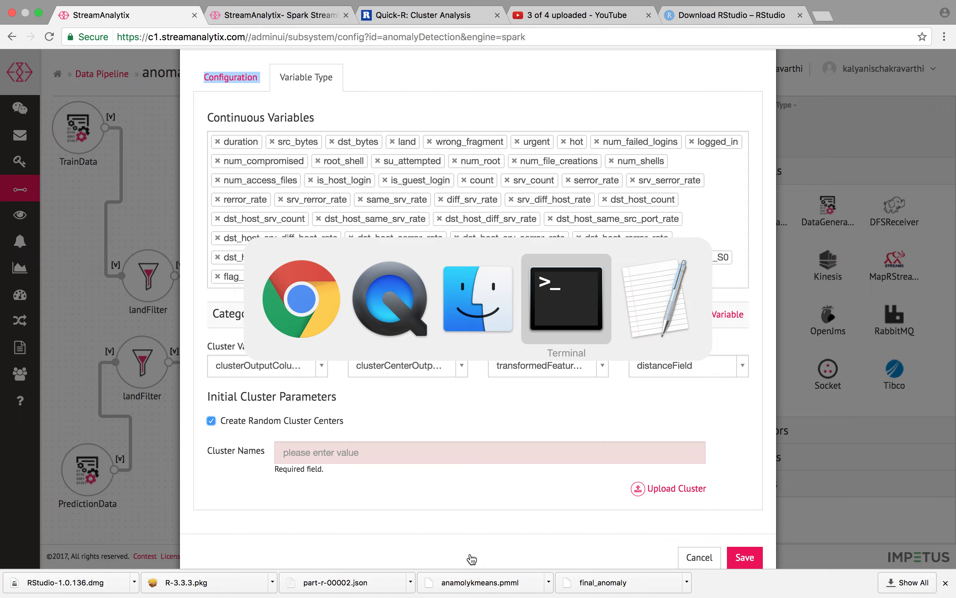
key("Return")
key("Return")
type("pwd")
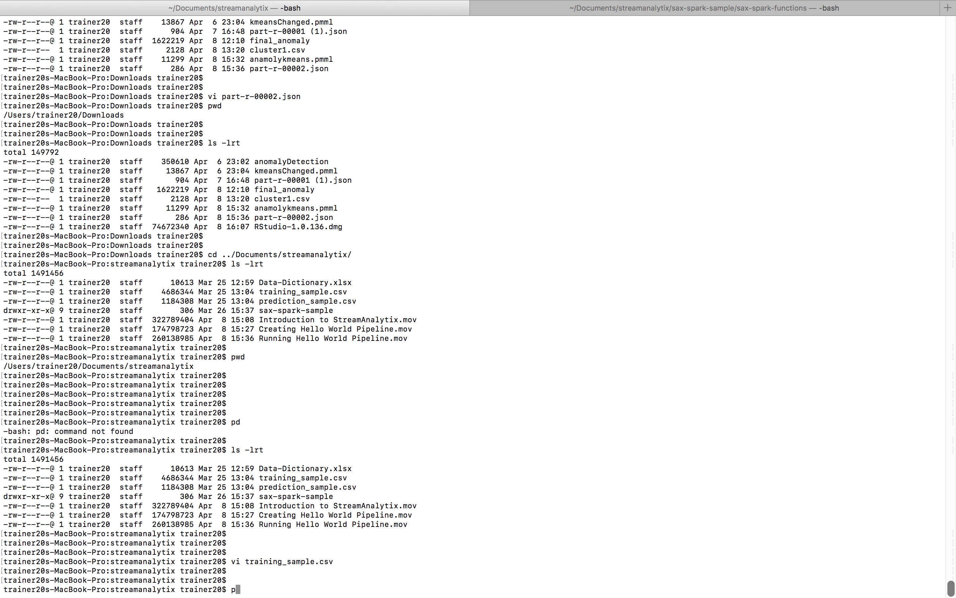
key("Return")
- Change to the Downloads folder in the home directory and list its files in detail with ls -lrt
type("cd")
key("Return")
type("cd Dow")
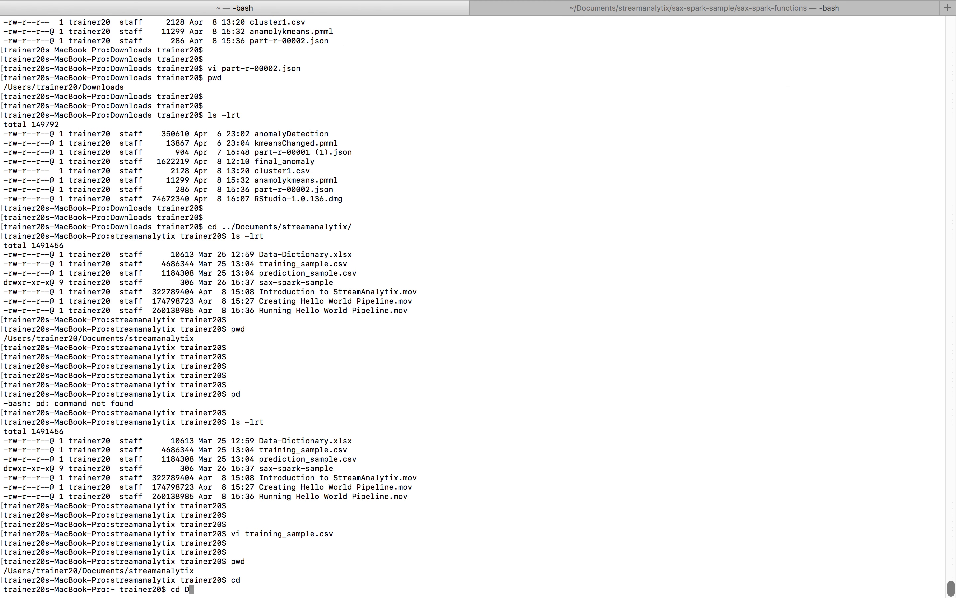
key("Tab")
key("Return")
type("ls -lrt")
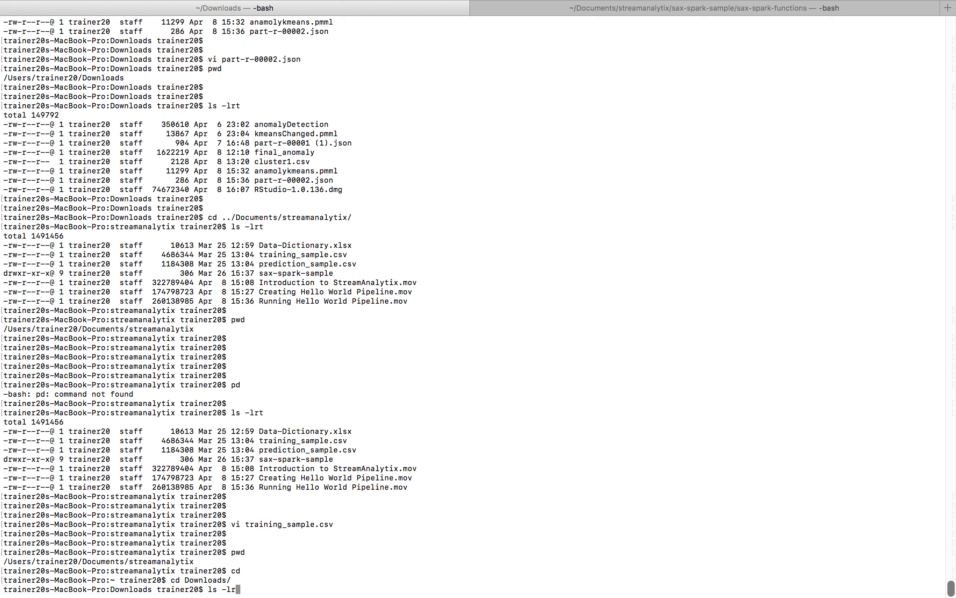
key("Return")
key("Return")
key("Return")
- Open kmeansChanged.pmml from the Downloads folder in vi
type("vi km")
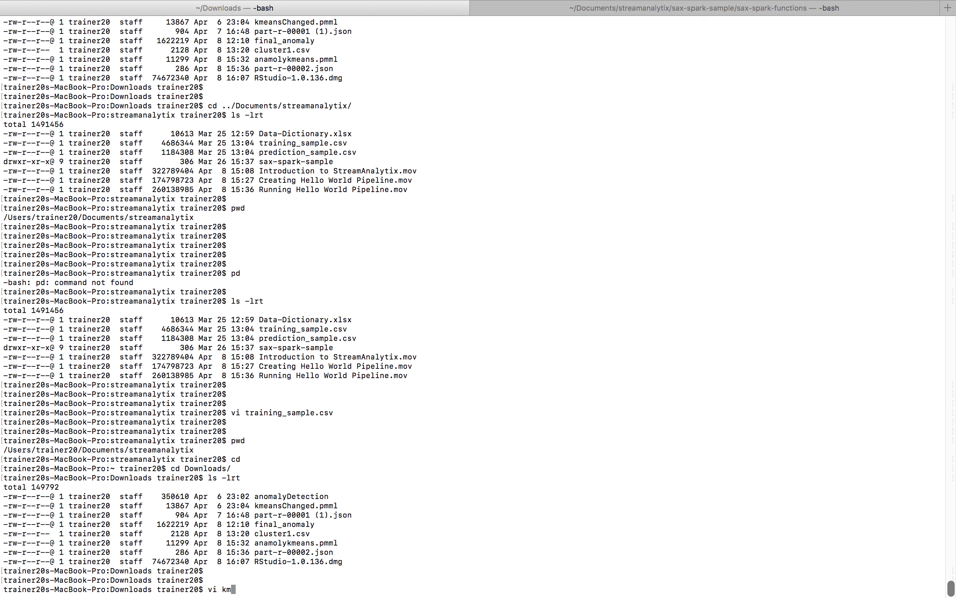
key("Tab")
key("Return")
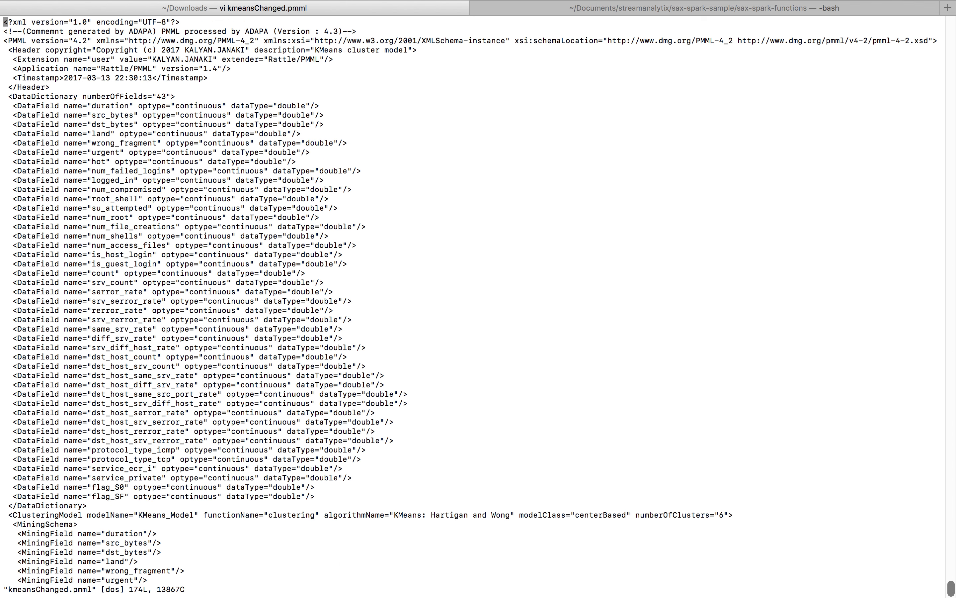
- Examine the header of kmeansChanged.pmml, pointing out the ADAPA version comment and the PMML version
key("j")
key("j")
left_click_drag(291, 30, 310, 30)
left_click(313, 115)
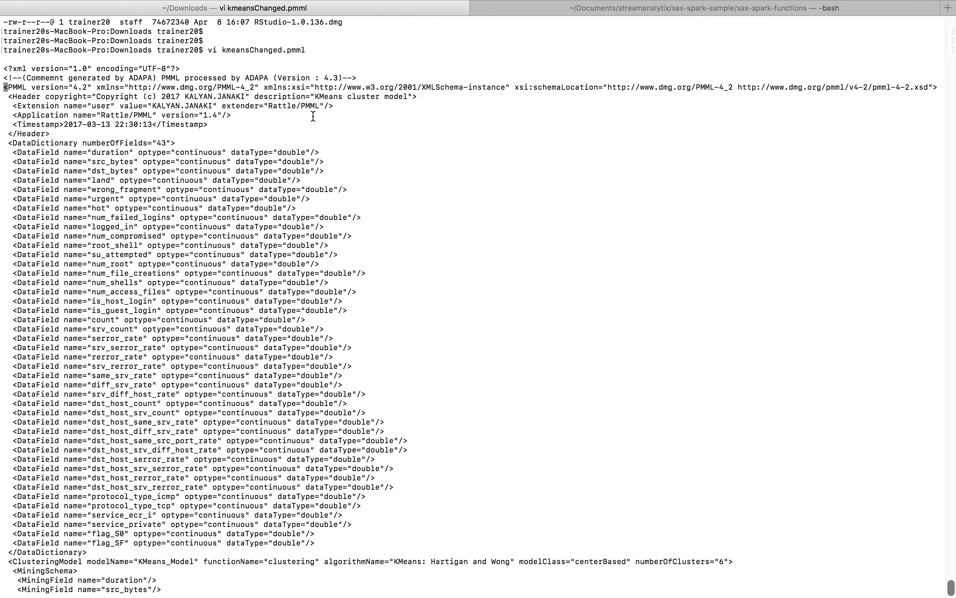
key("Return")
key("Return")
left_click_drag(324, 31, 351, 24)
left_click(333, 142)
key("Return")
key("Return")
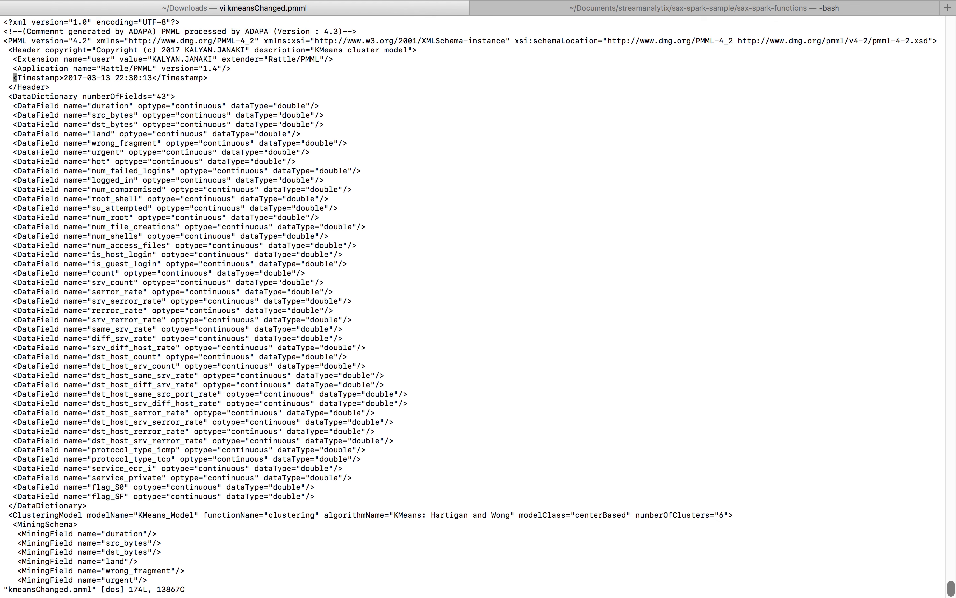
key("Up")
key("Up")
key("Up")
left_click_drag(69, 41, 100, 39)
- Go down through the DataDictionary of kmeansChanged.pmml to inspect the data field definitions
key("Down")
key("Down")
key("Down")
key("Down")
key("Down")
key("Down")
key("Down")
key("Down")
key("Down")
key("Down")
key("Down")
key("Down")
key("Down")
key("Down")
key("Down")
key("Down")
key("Down")
key("Down")
key("Down")
- Jump to the end of kmeansChanged.pmml and highlight the cluster definitions and their arrays of center values
key("shift+g")
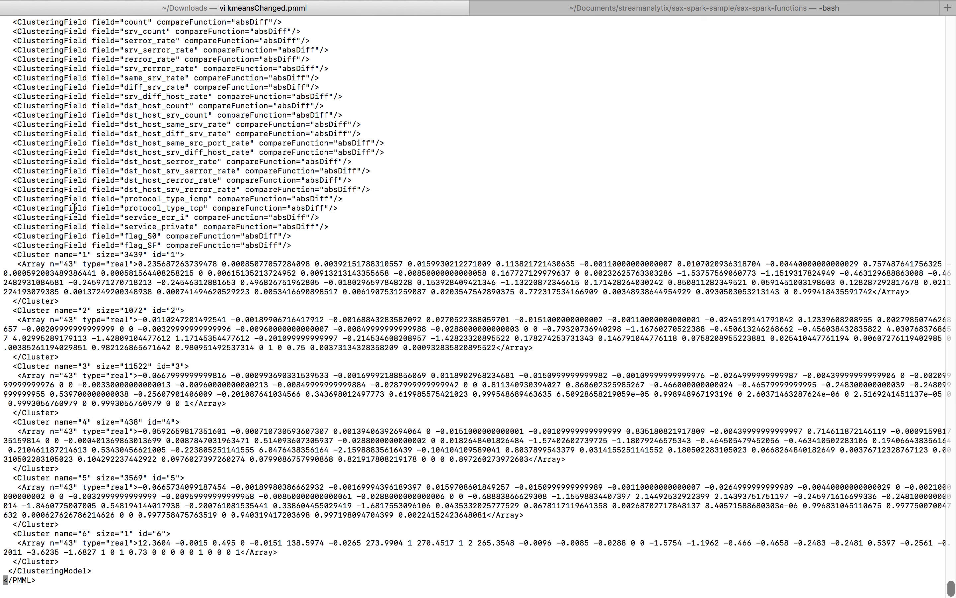
left_click_drag(19, 265, 108, 295)
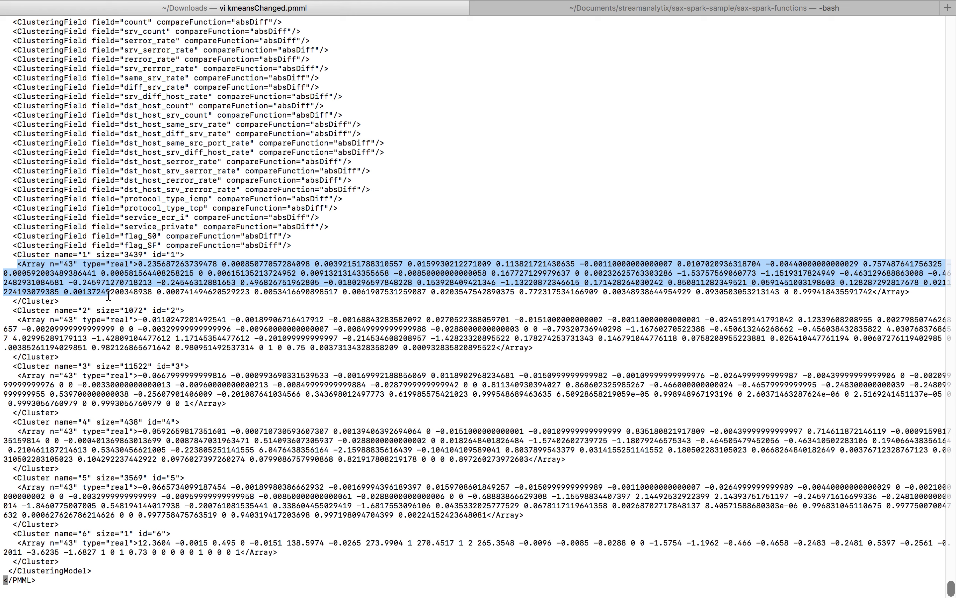
left_click(64, 259)
left_click_drag(14, 254, 196, 488)
left_click(226, 523)
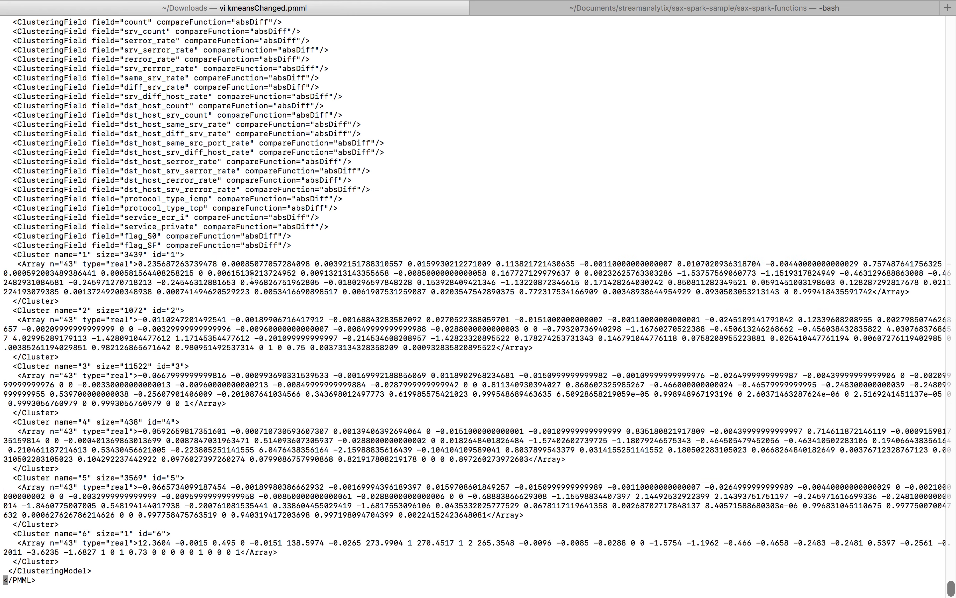
- Return to Chrome, cancel the ClusterModel settings, and check the AnomalyFilter rule without saving
key("super+Tab")
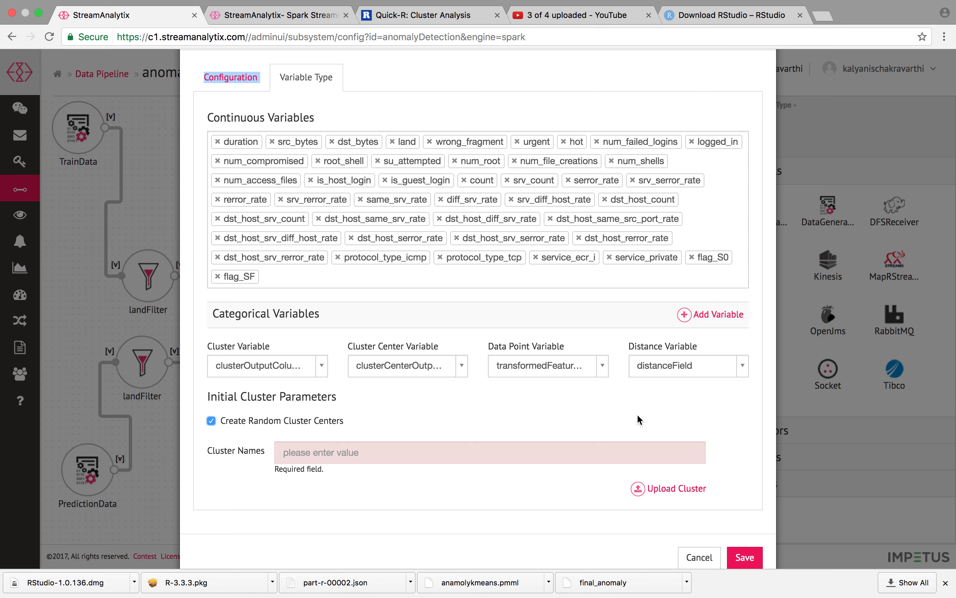
left_click(699, 558)
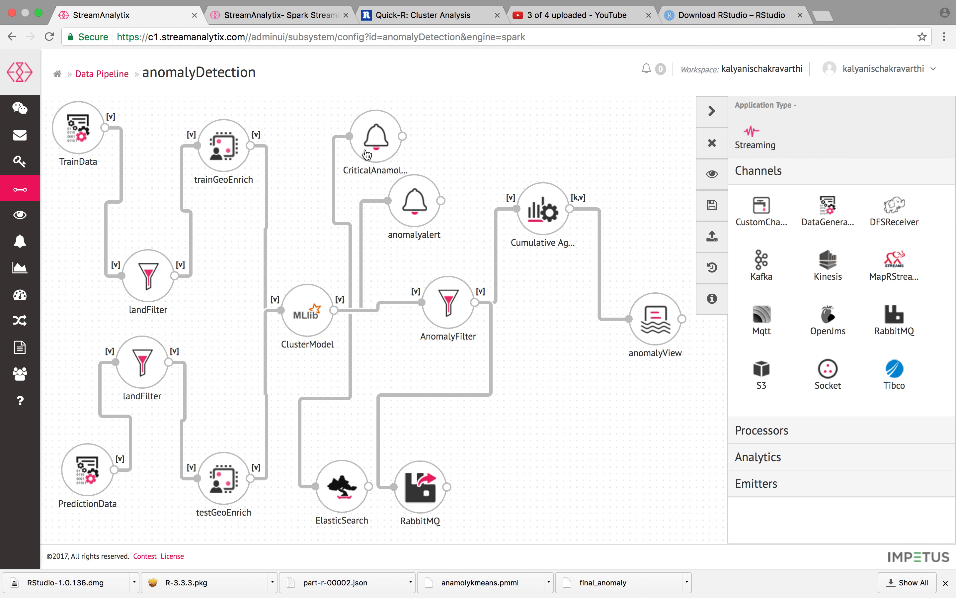
double_click(449, 305)
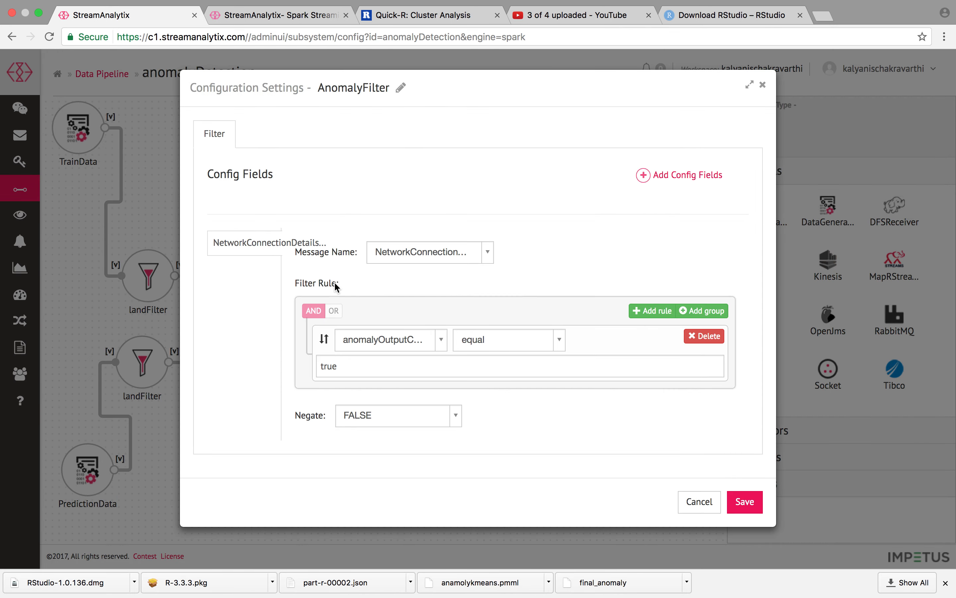
left_click(699, 502)
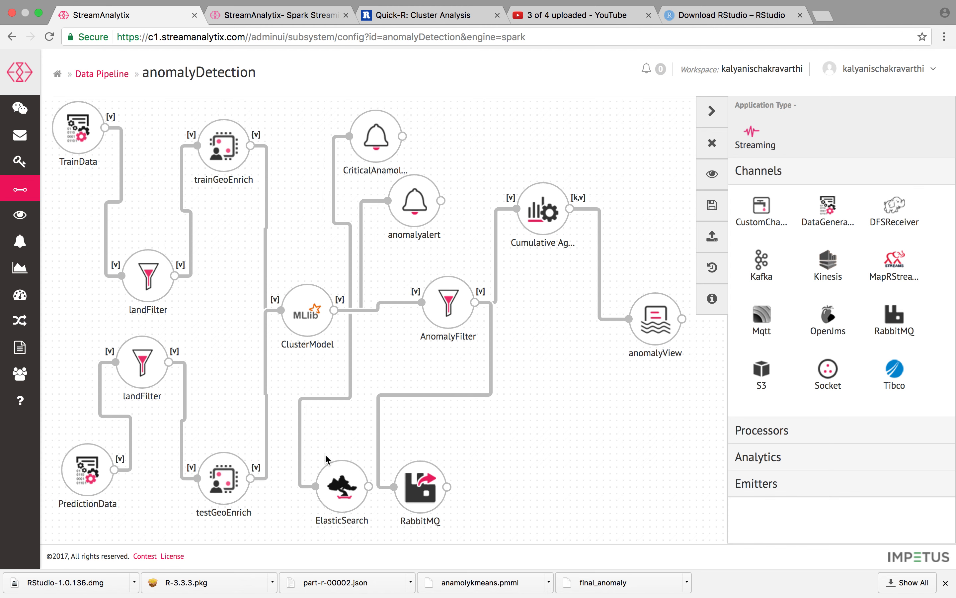
- Open the ElasticSearch emitter settings, review the index configuration and output fields, and close them without saving
double_click(339, 487)
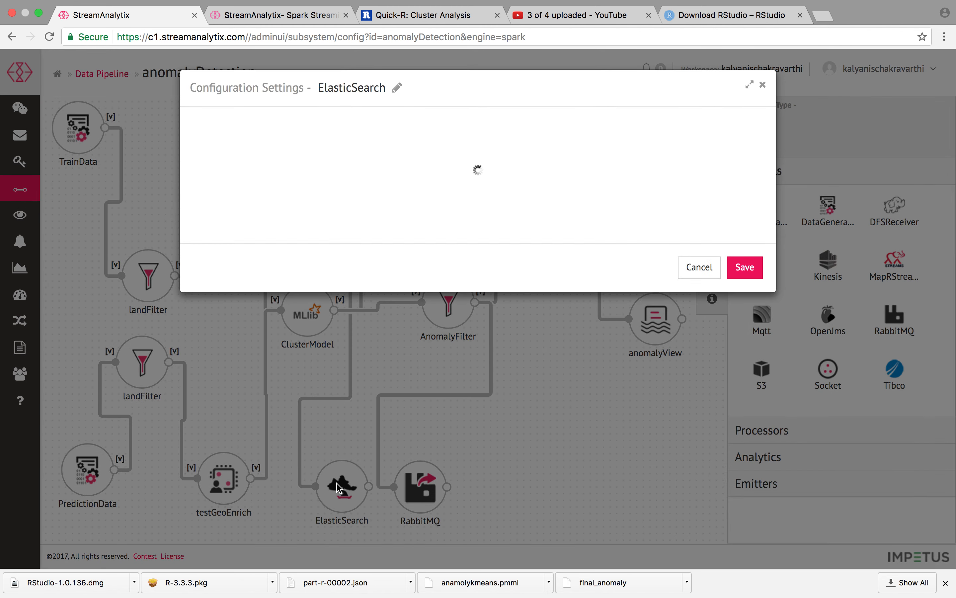
scroll(334, 270, "down", 3)
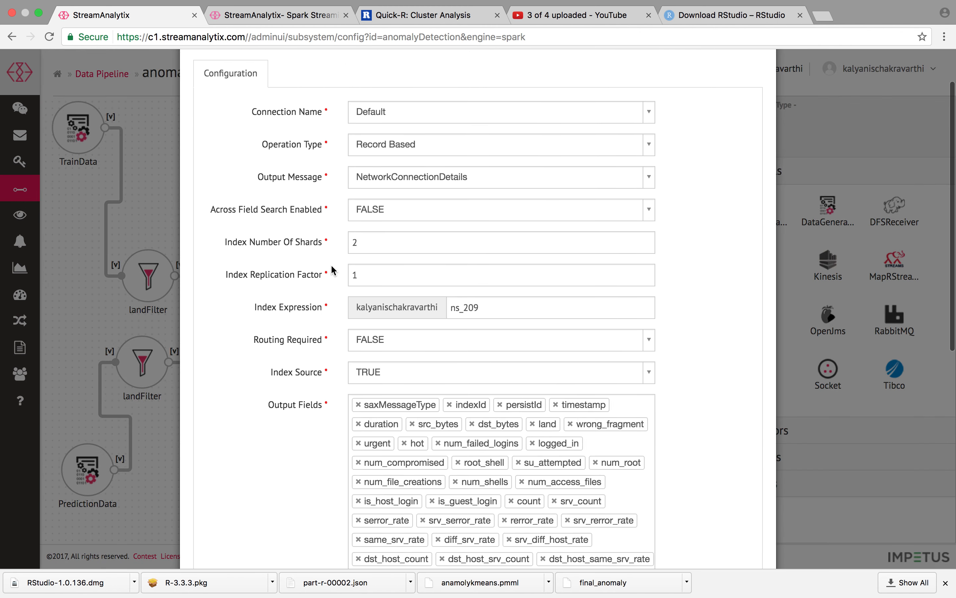
scroll(729, 193, "up", 3)
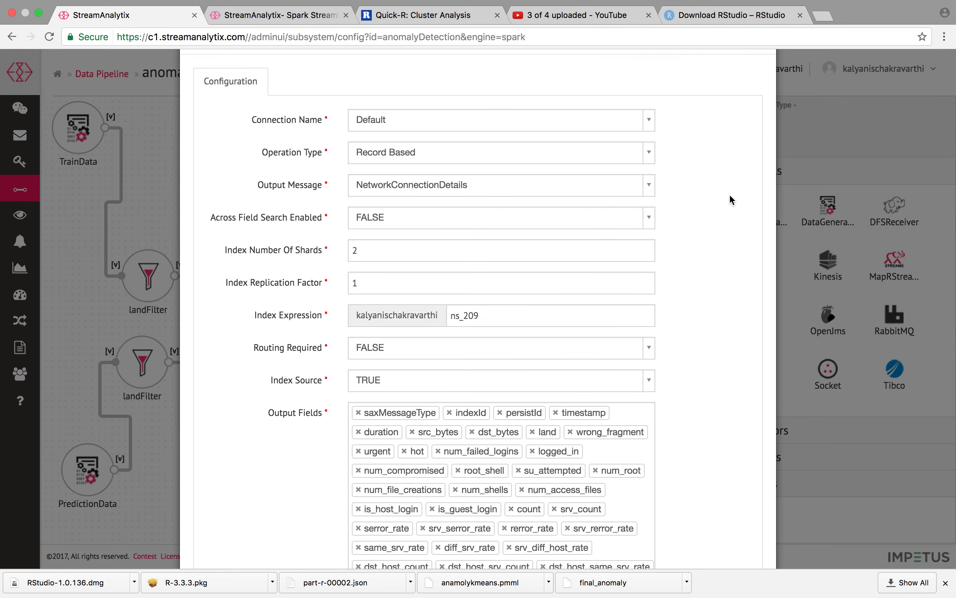
left_click(763, 84)
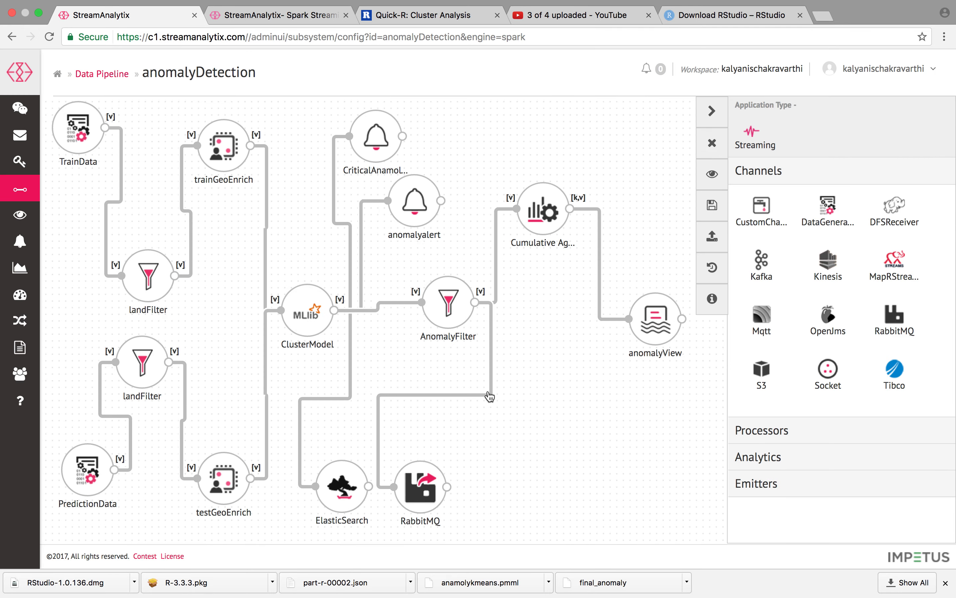
- Open the RabbitMQ emitter settings, review the exchange, routing key, queue and output fields, and cancel without saving
double_click(421, 489)
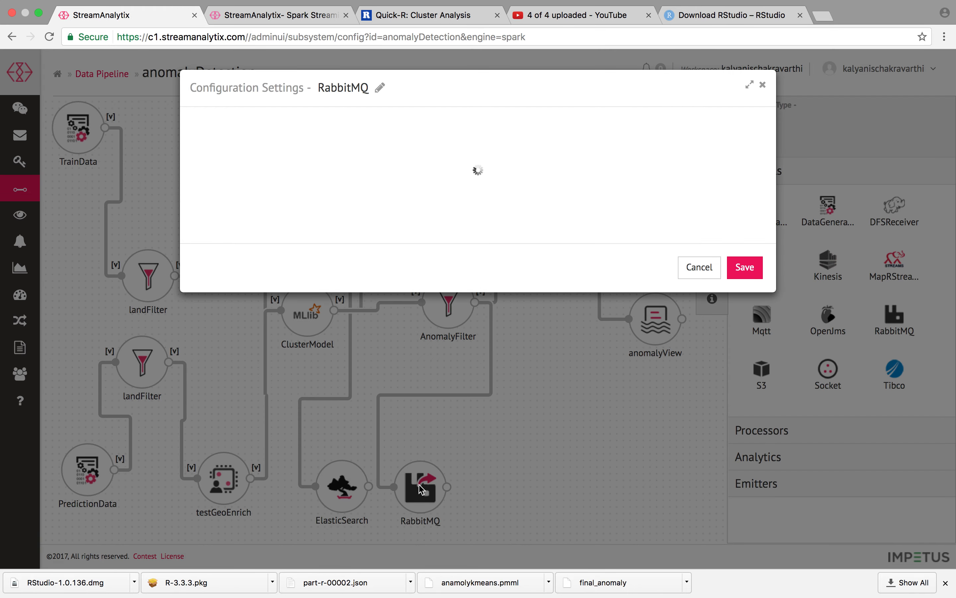
scroll(418, 484, "down", 5)
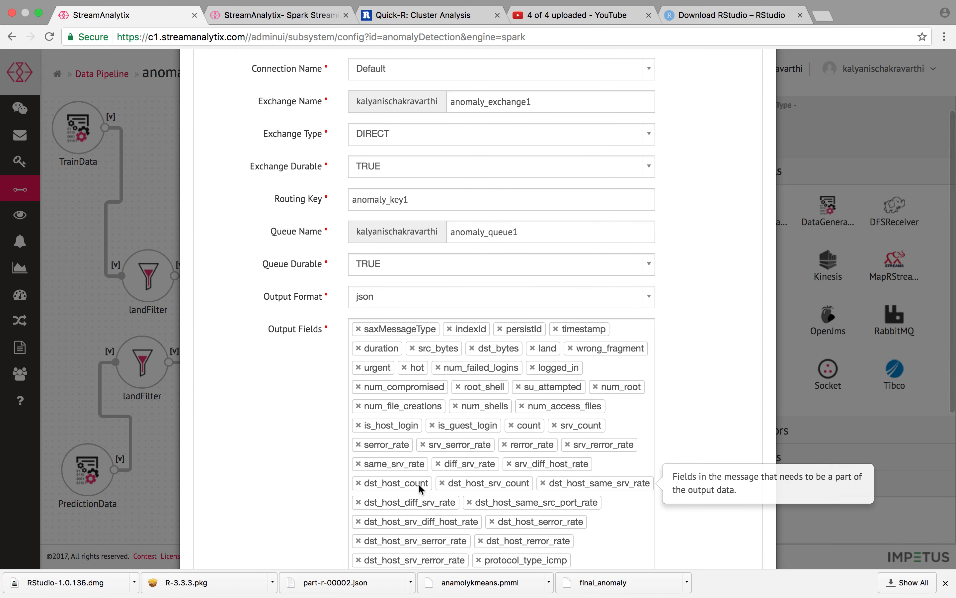
scroll(418, 483, "down", 6)
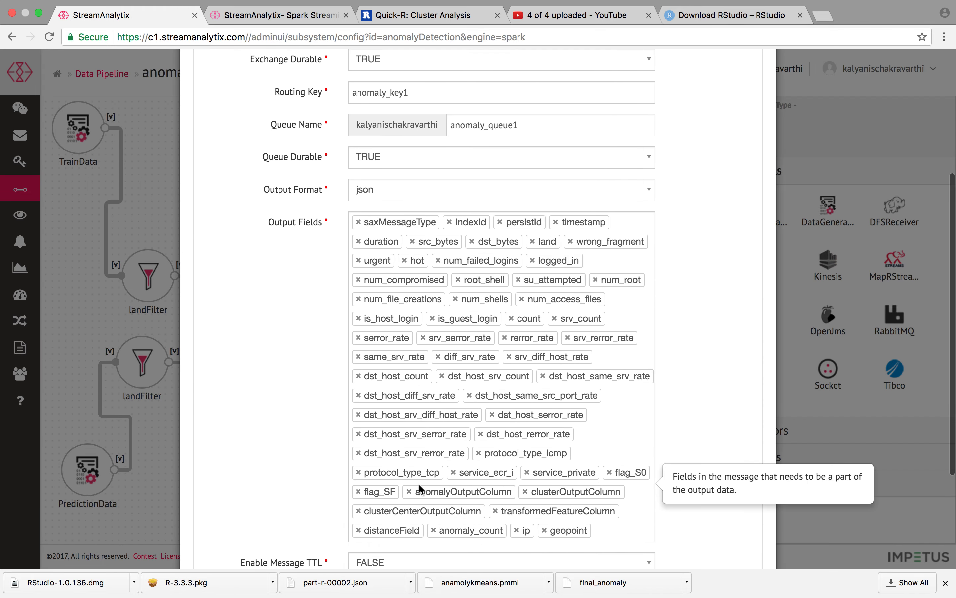
scroll(418, 484, "down", 2)
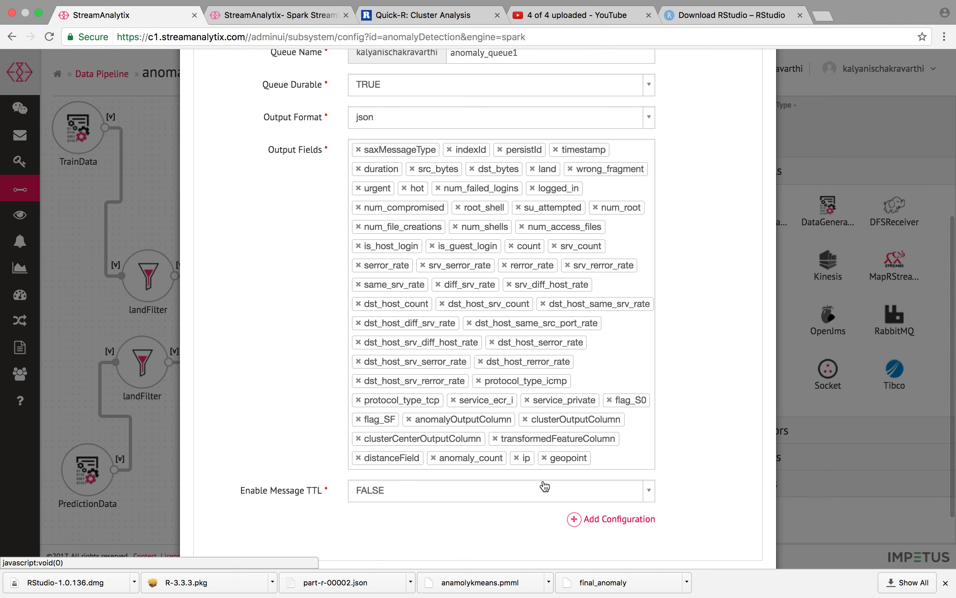
scroll(688, 385, "down", 4)
left_click(695, 523)
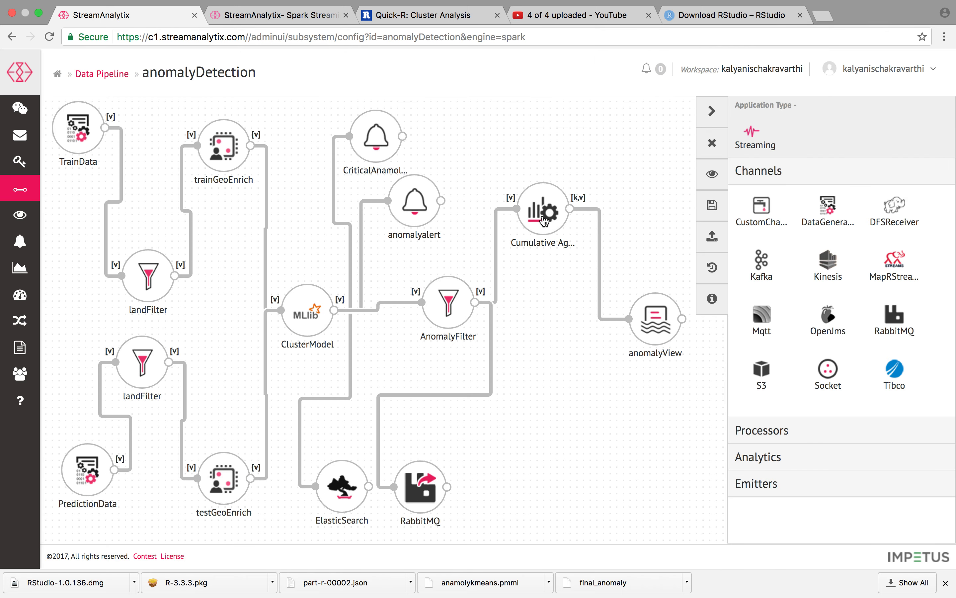
- Reread the contest's Elasticsearch and RabbitMQ persistence and dashboard visualization requirements, highlighting them, and return to the pipeline
left_click(281, 16)
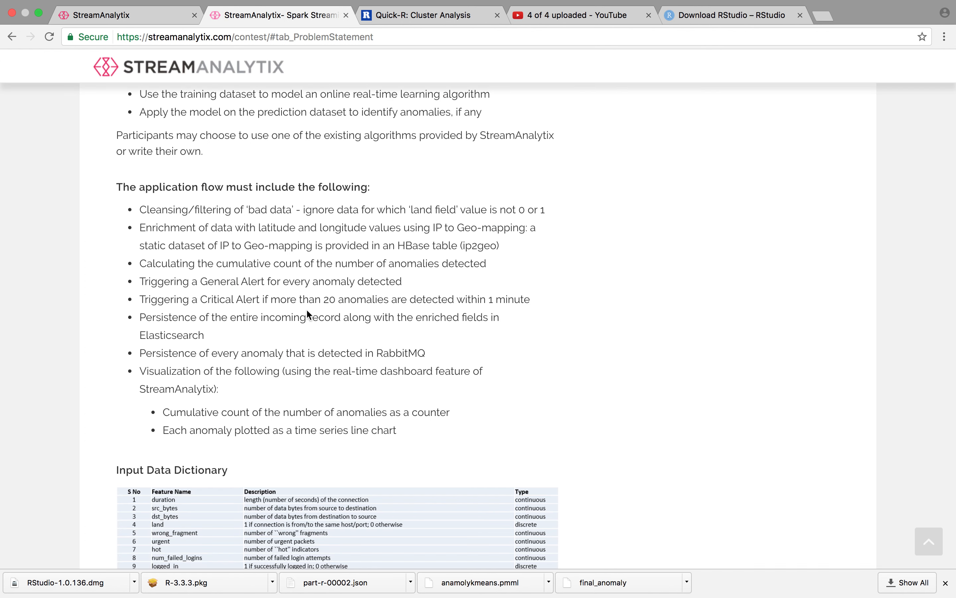
left_click_drag(140, 316, 418, 355)
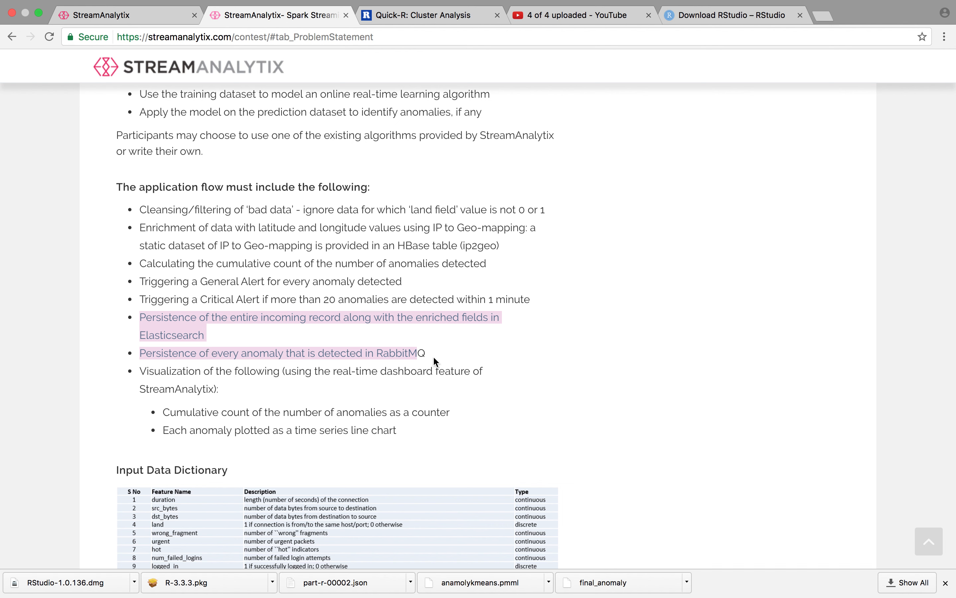
left_click(165, 413)
left_click_drag(166, 413, 370, 412)
left_click_drag(197, 431, 394, 431)
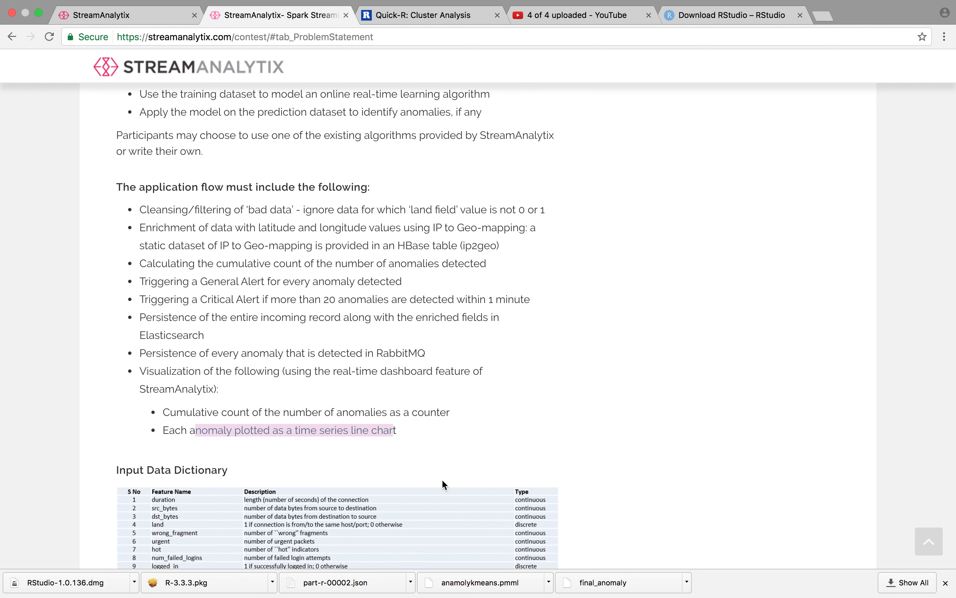
left_click(131, 18)
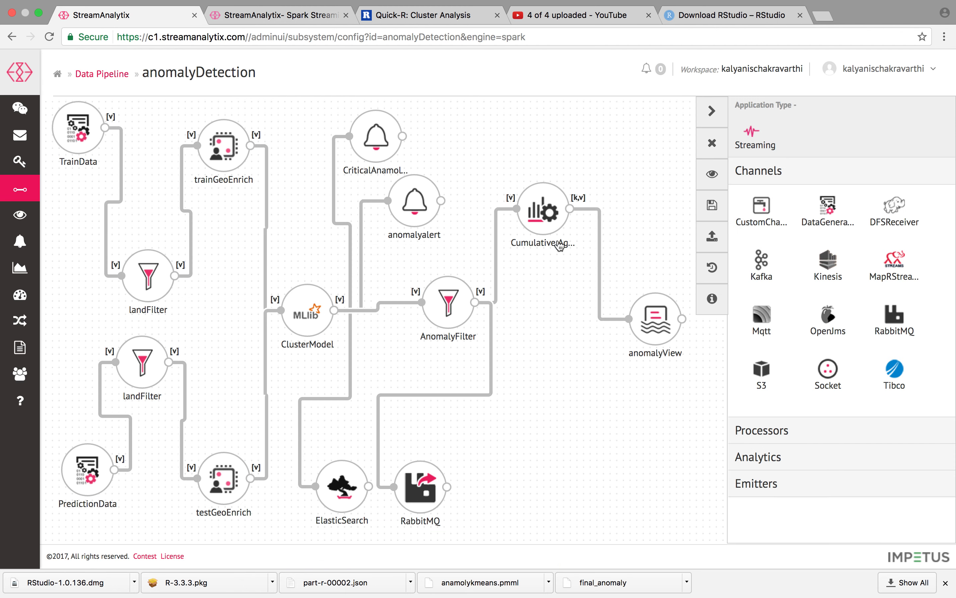
- Open the Cumulative Aggregation settings, review the count function and its input and output fields, and cancel without saving
double_click(545, 214)
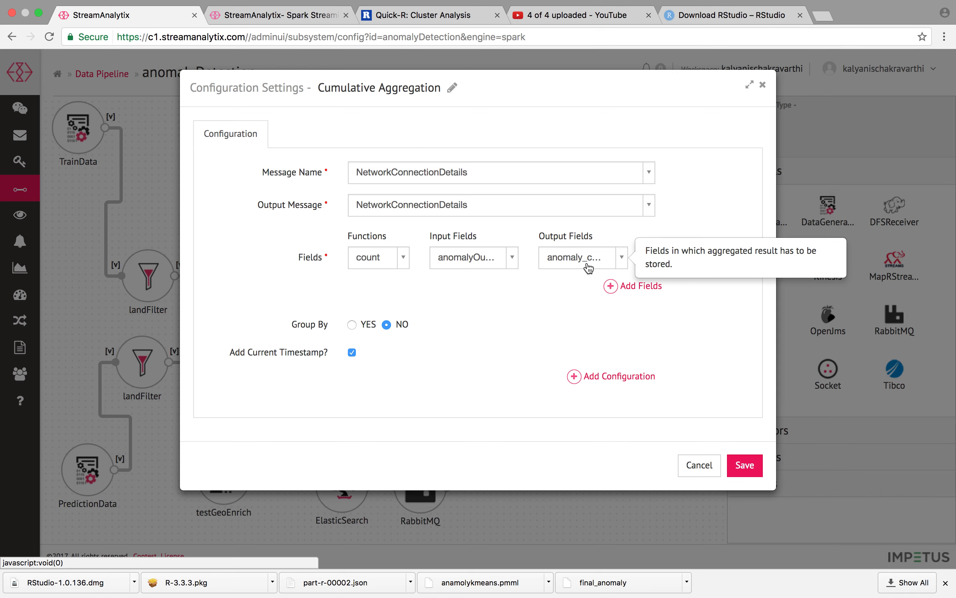
left_click(699, 466)
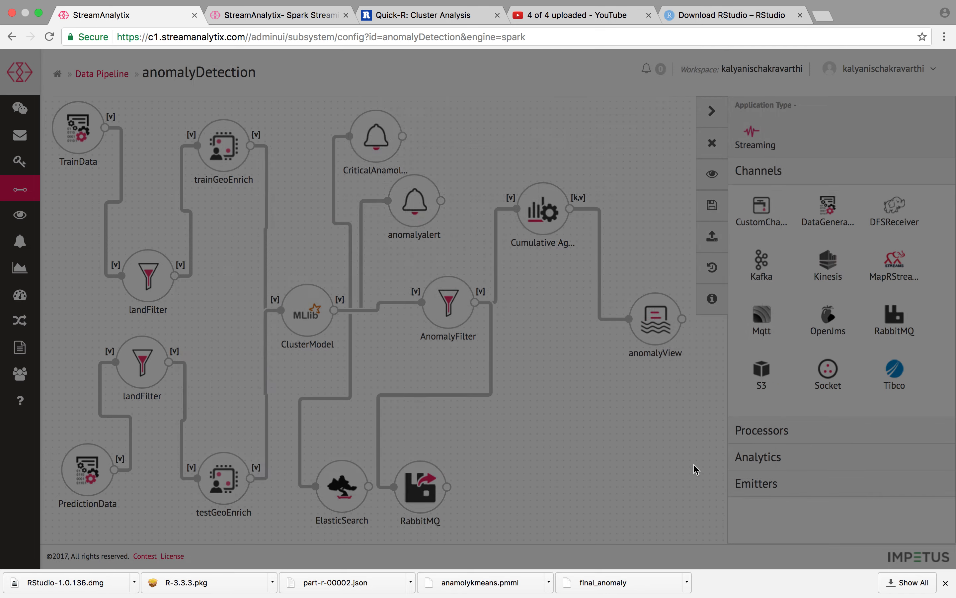
- Leave the pipeline editor for the Data Pipeline list and start the anomalyDetection pipeline
left_click(714, 149)
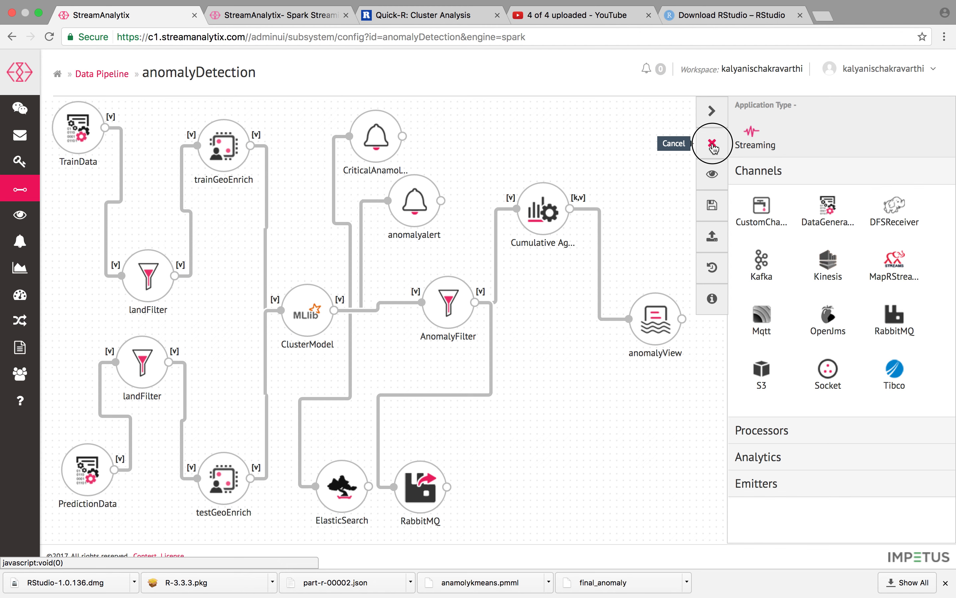
left_click(577, 196)
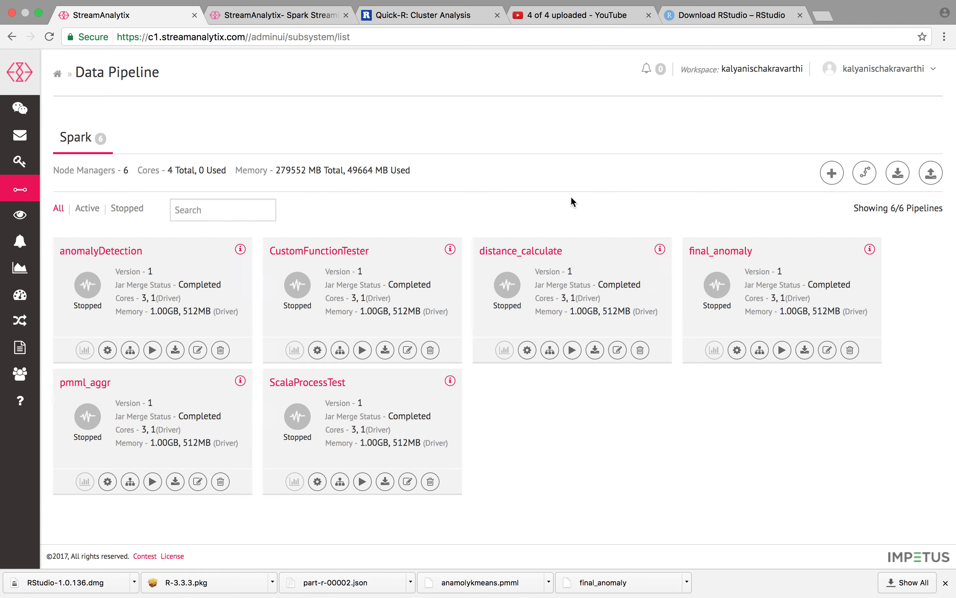
left_click(153, 351)
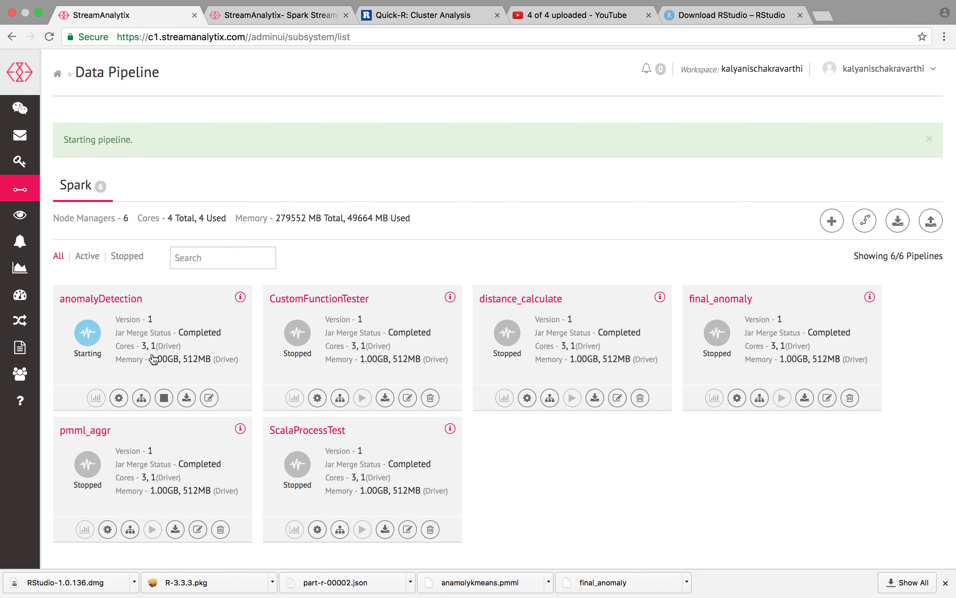
- Switch to the desktop and open the 10.57.05 PM screenshot of the anomaly_count line chart in Preview
mouse_move(875, 4)
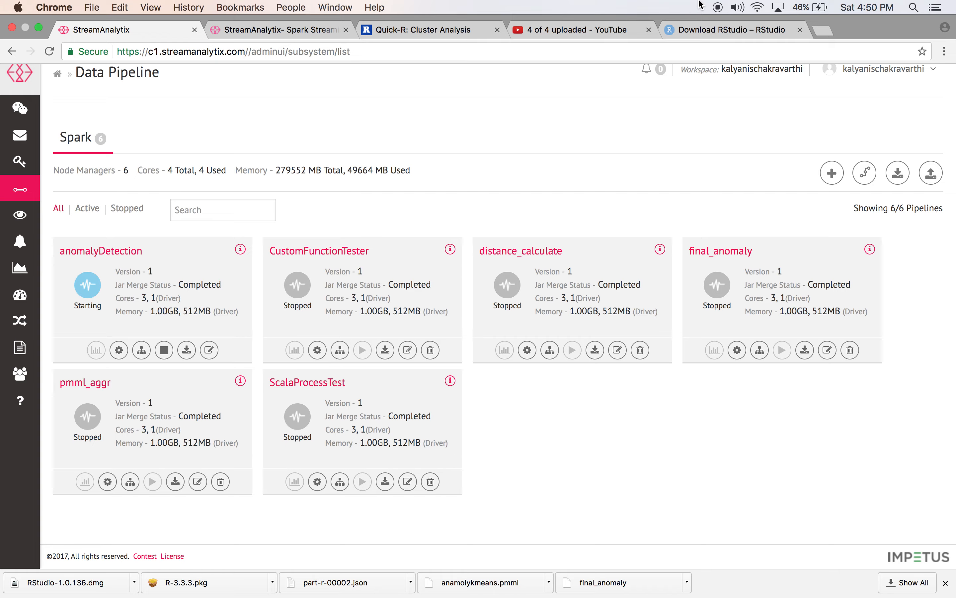
key("ctrl+Up")
left_click(742, 201)
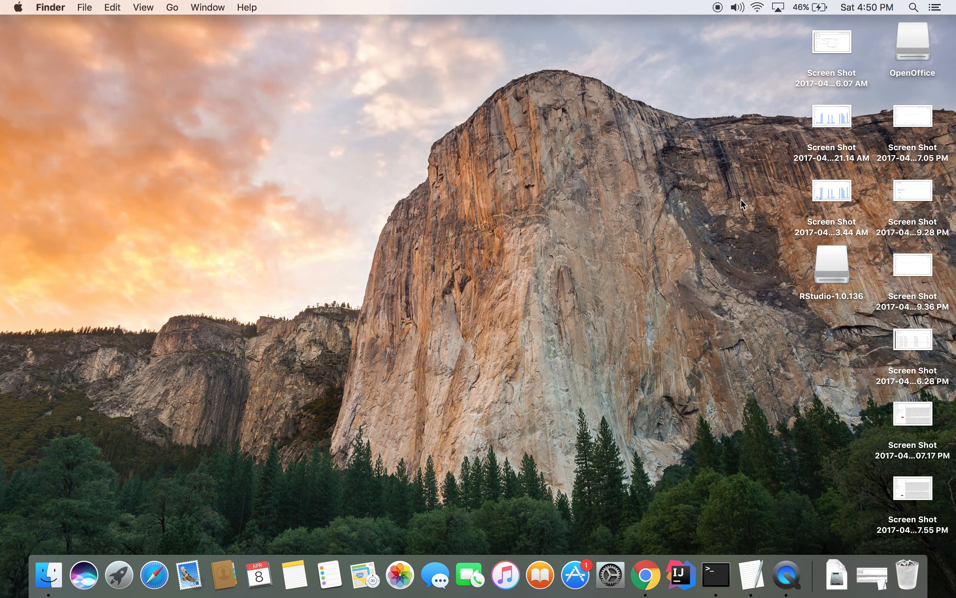
double_click(907, 134)
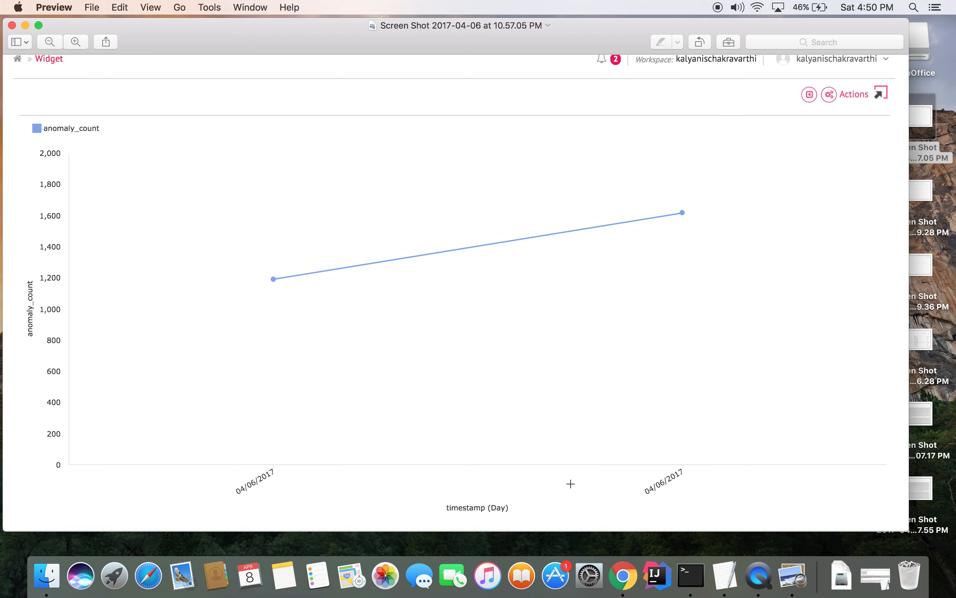
- Check the contest's time series line chart requirement in Chrome, return to the chart screenshot in Preview and close it
left_click(623, 575)
left_click(250, 18)
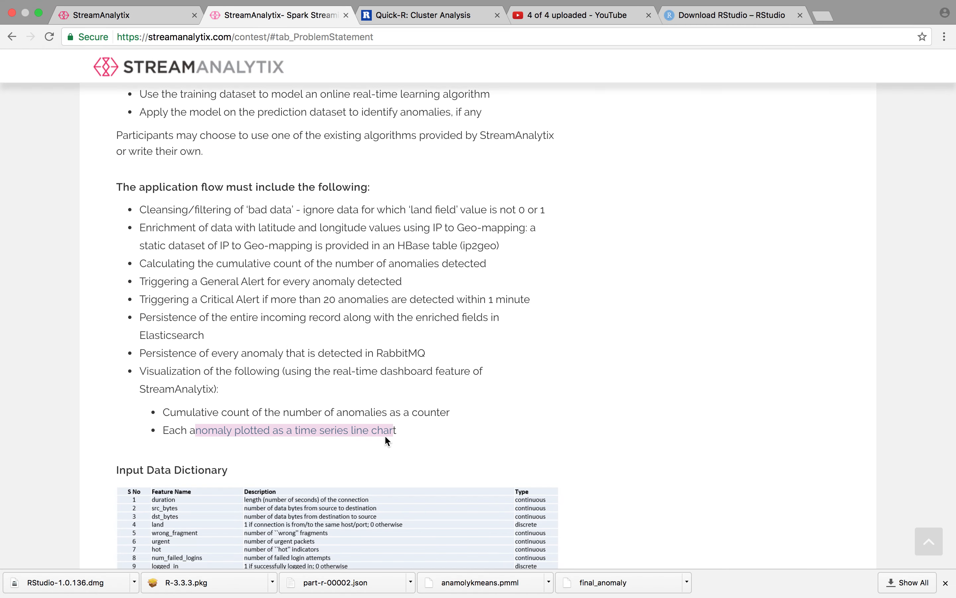
key("ctrl+Left")
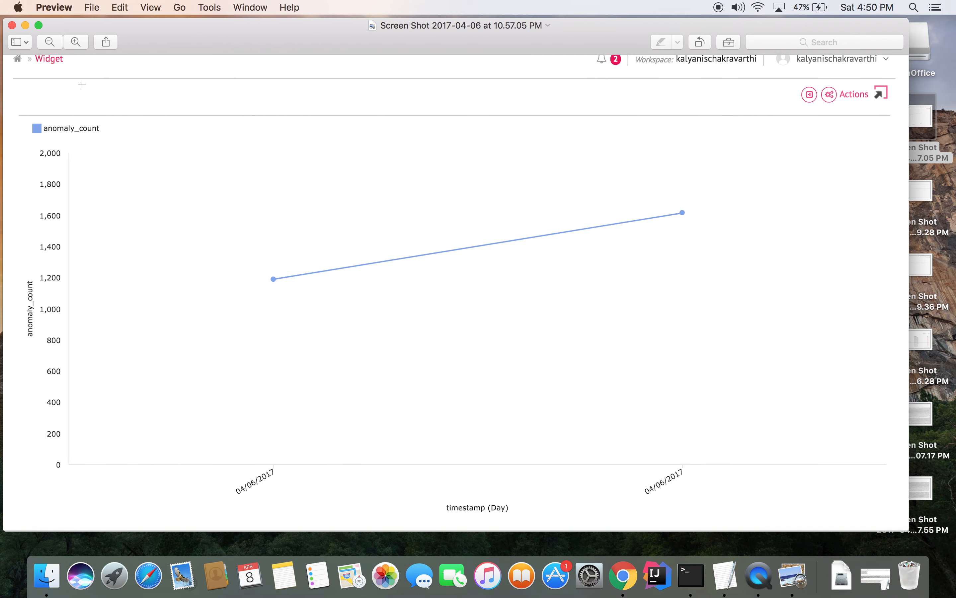
left_click(12, 25)
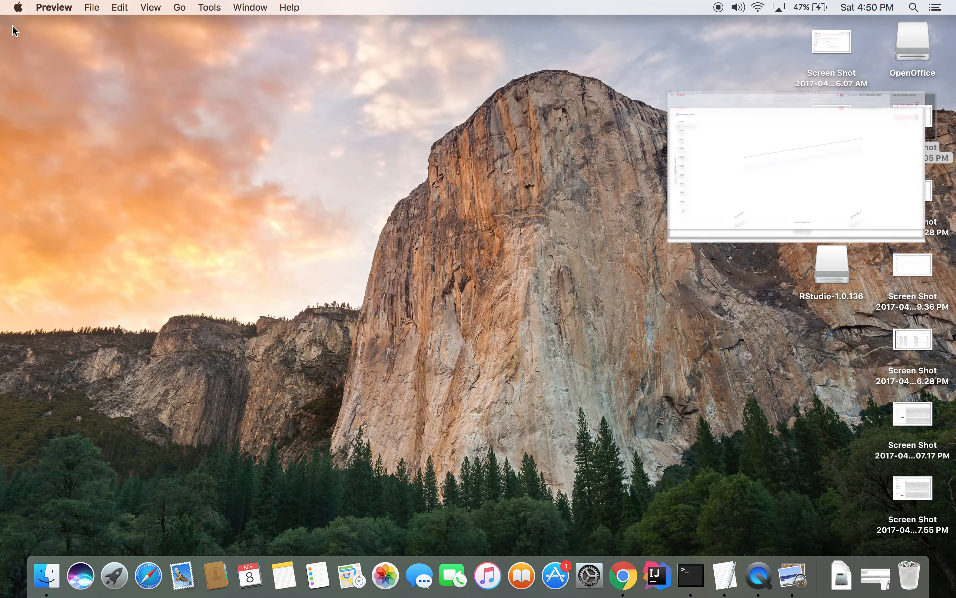
- View the 10.59.28 PM and 10.59.36 PM anomaly_count chart screenshots one after the other, closing each
double_click(916, 206)
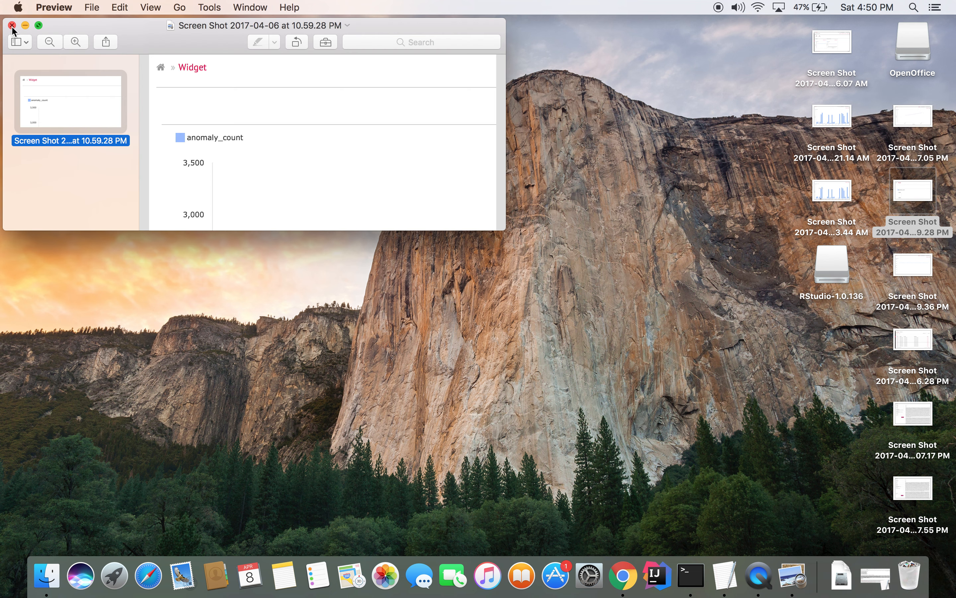
left_click(12, 26)
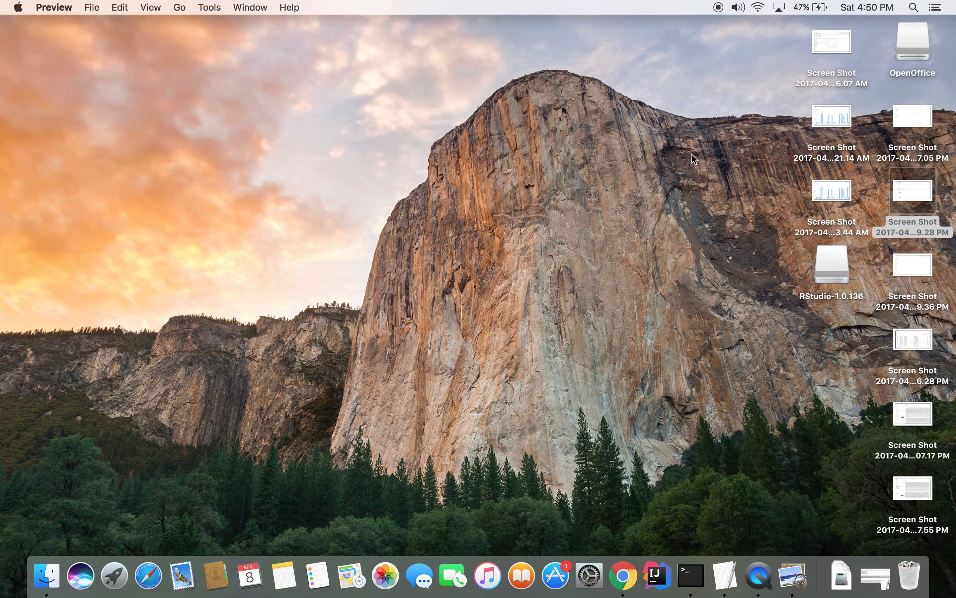
double_click(911, 262)
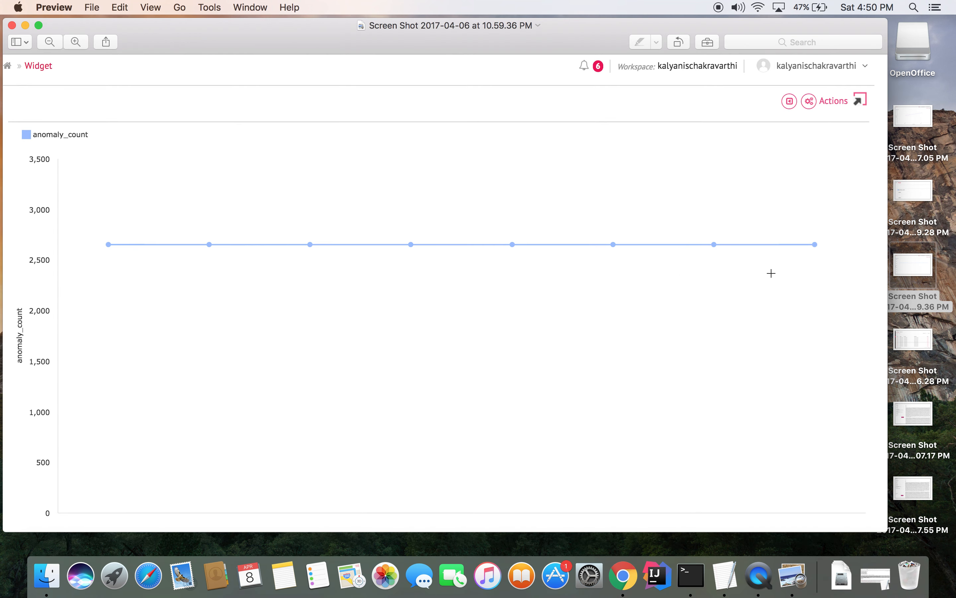
left_click(12, 26)
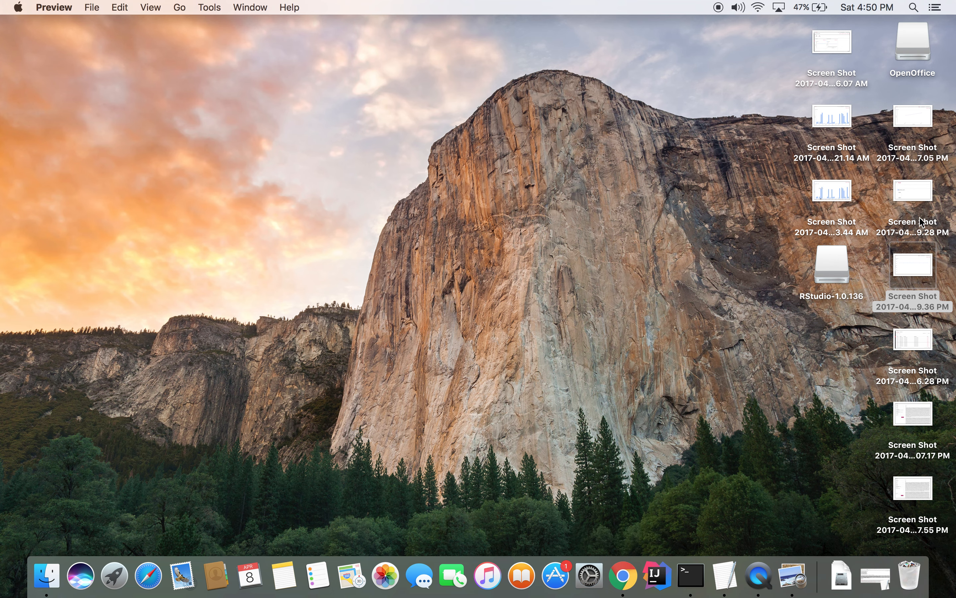
- Return to the contest page in Chrome and skim the rest of the problem statement and the input data dictionary
left_click(622, 577)
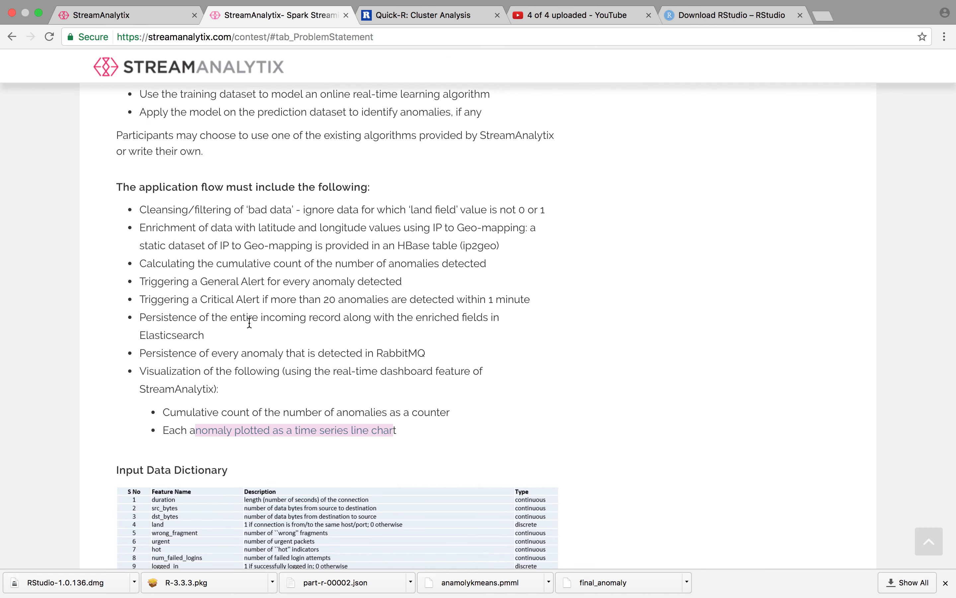
scroll(250, 324, "down", 15)
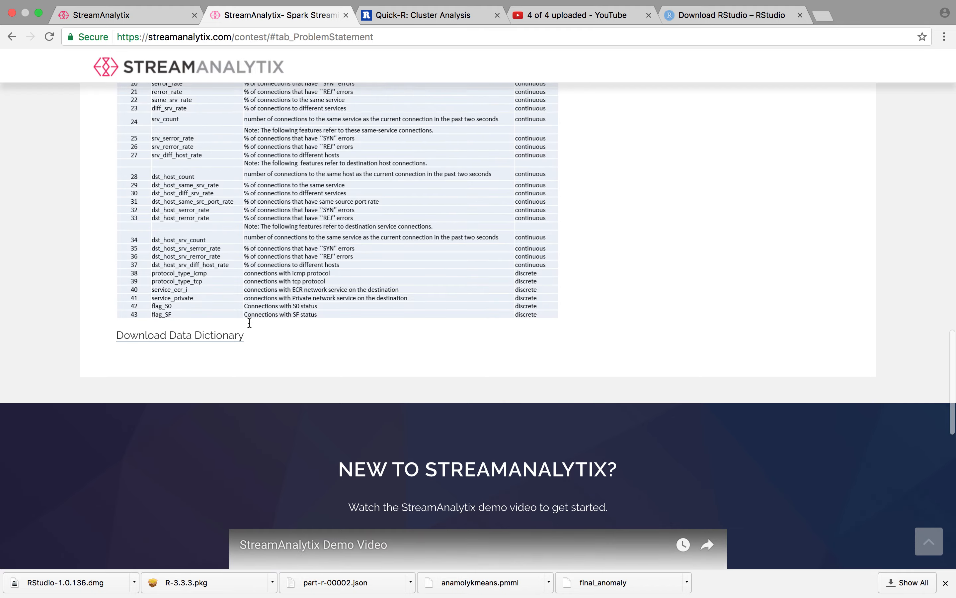
scroll(249, 323, "up", 10)
- Go back to the Data Pipeline list and reload it to check the anomalyDetection pipeline's status
left_click(156, 20)
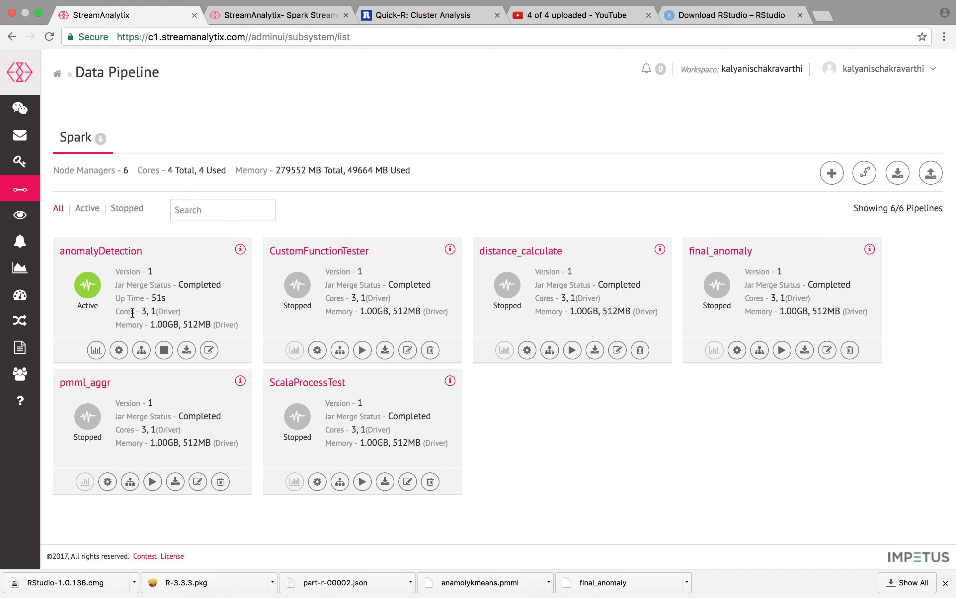
left_click(53, 39)
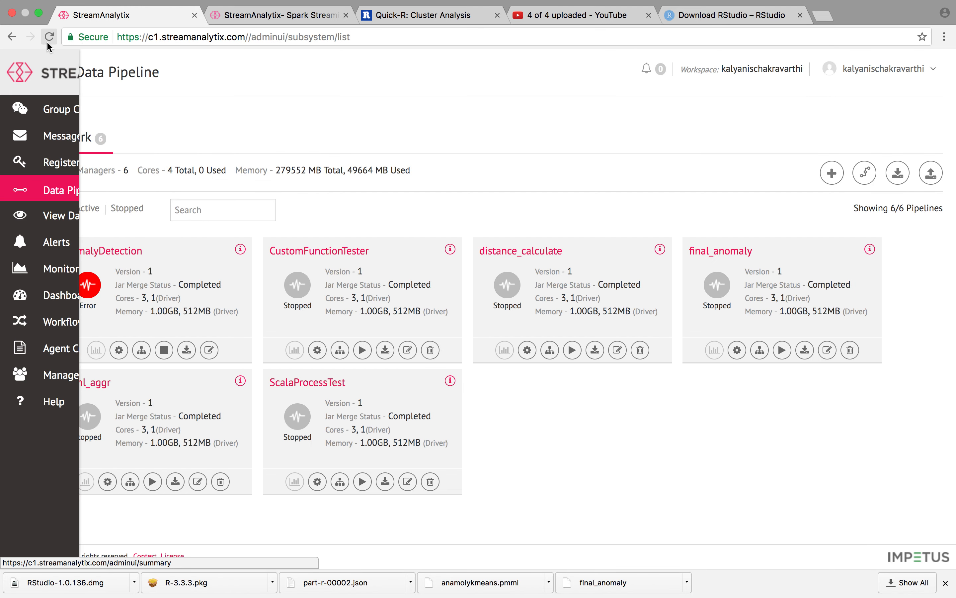
left_click(48, 40)
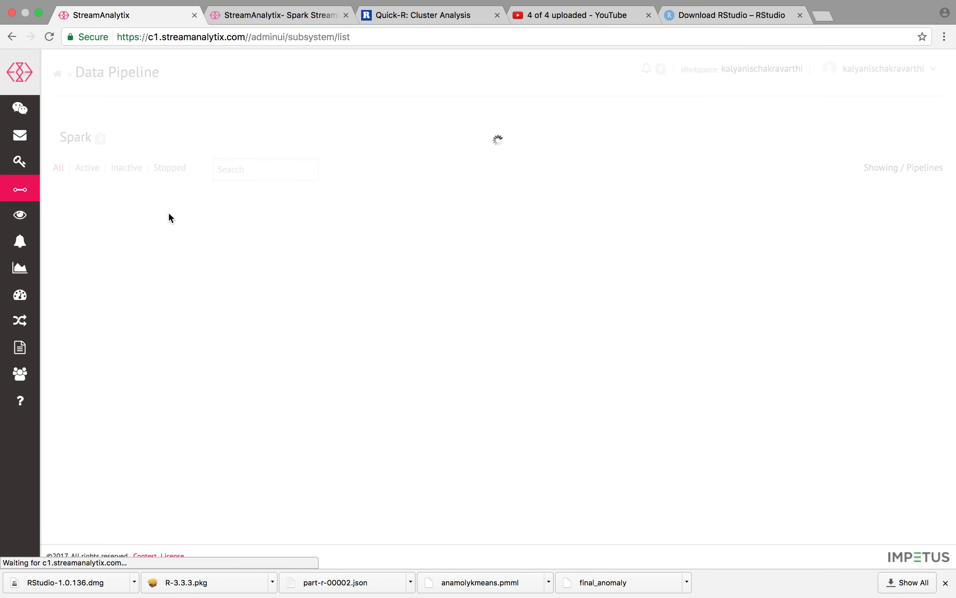